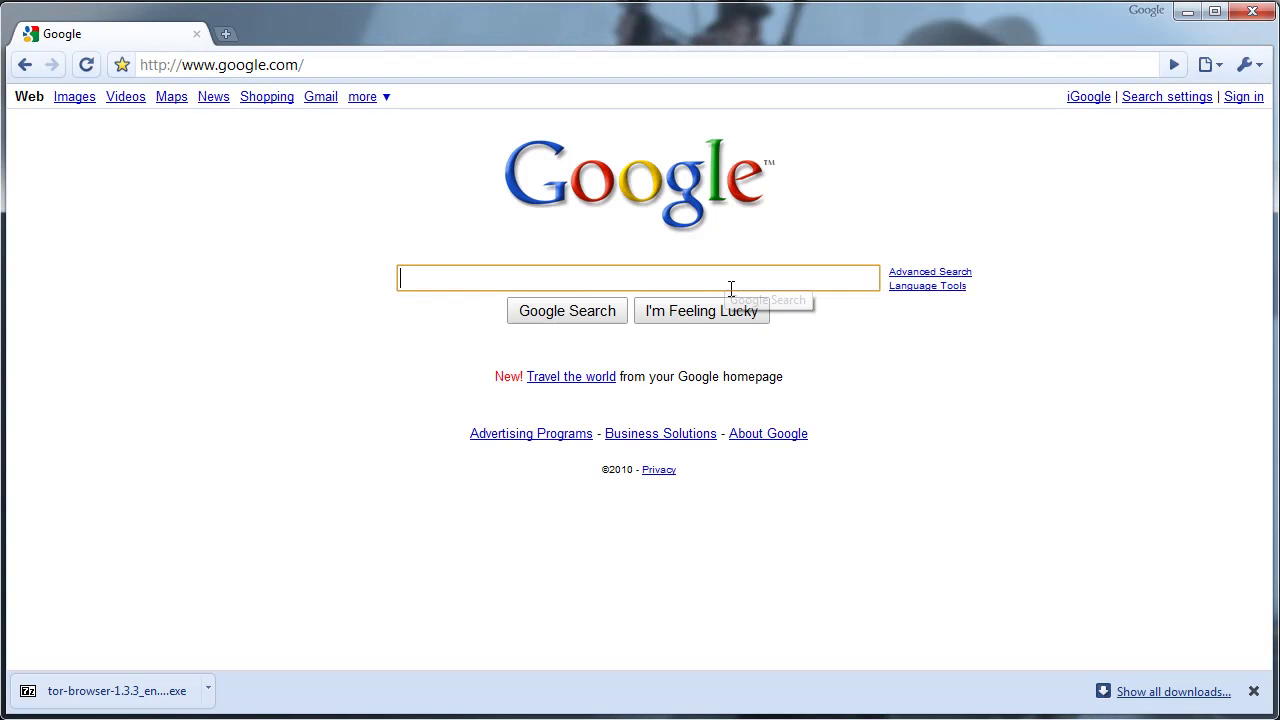
Step: Search Google for "tor" and open the Tor Project website, torproject.org, from the results
click(815, 281)
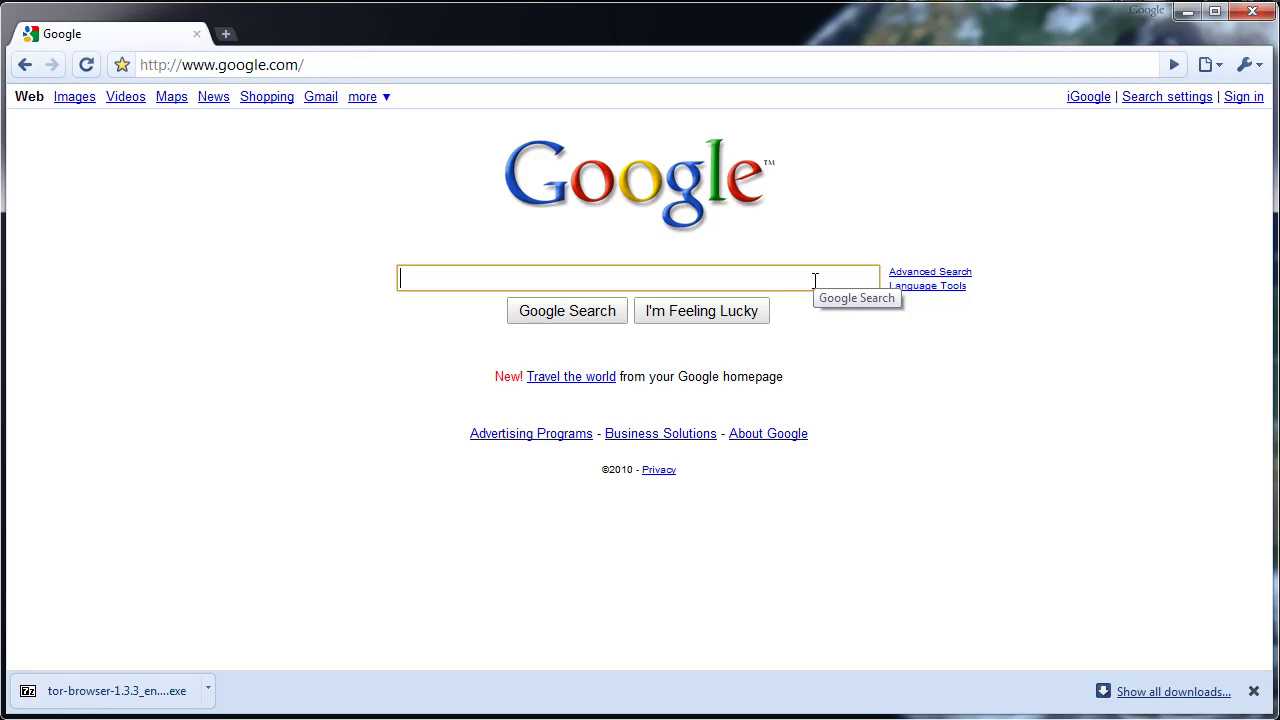
click(815, 280)
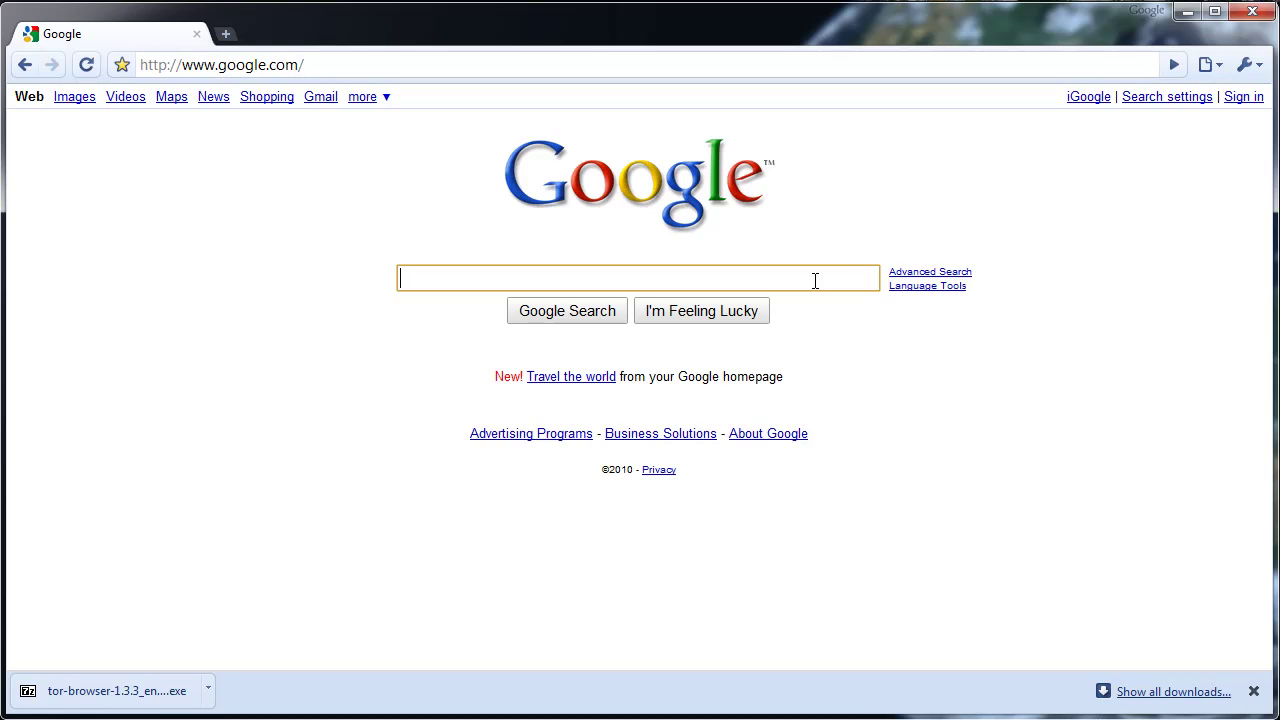
text(tor)
key(Return)
click(160, 252)
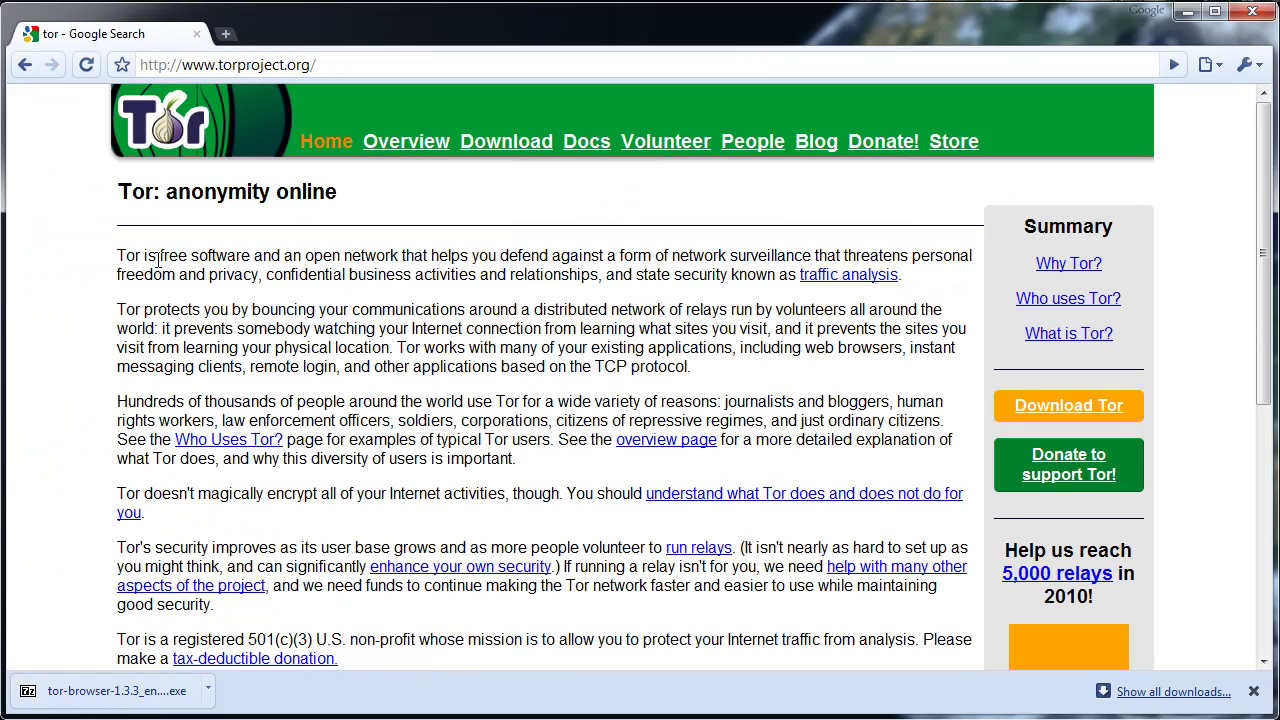
Step: Look over the Tor introduction text and go to the site's Download page
drag(127, 256, 213, 604)
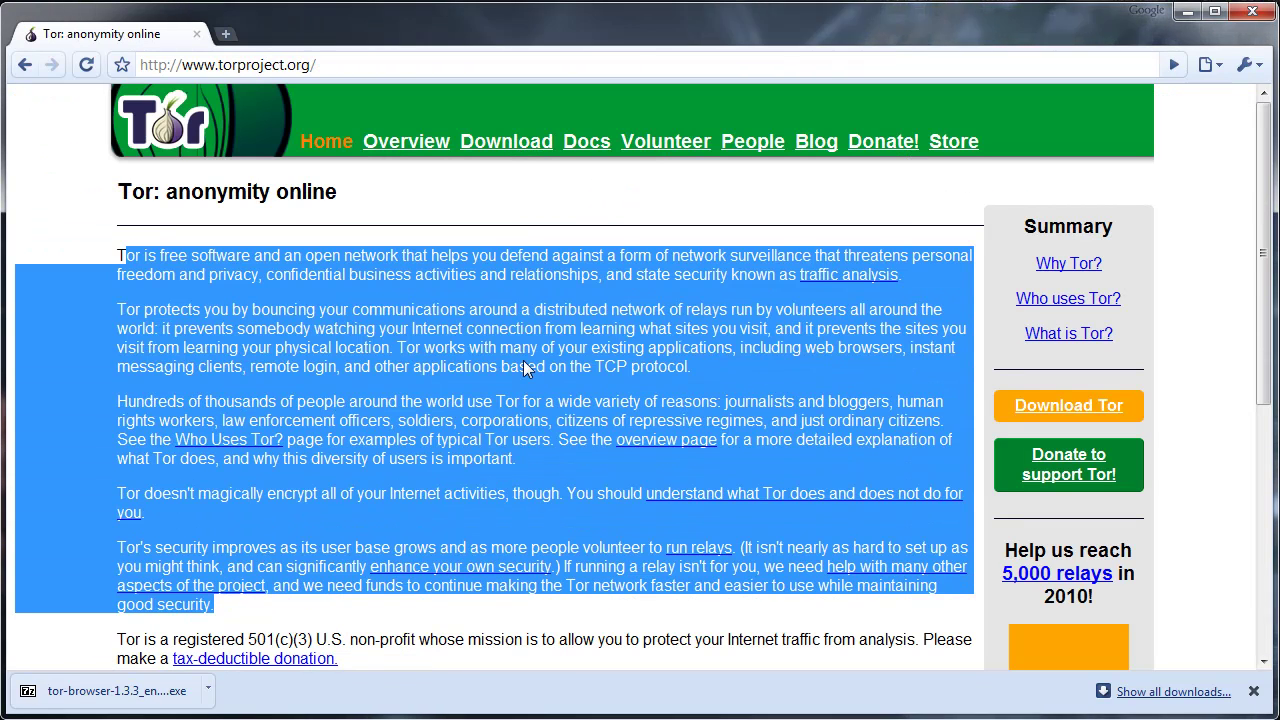
click(266, 294)
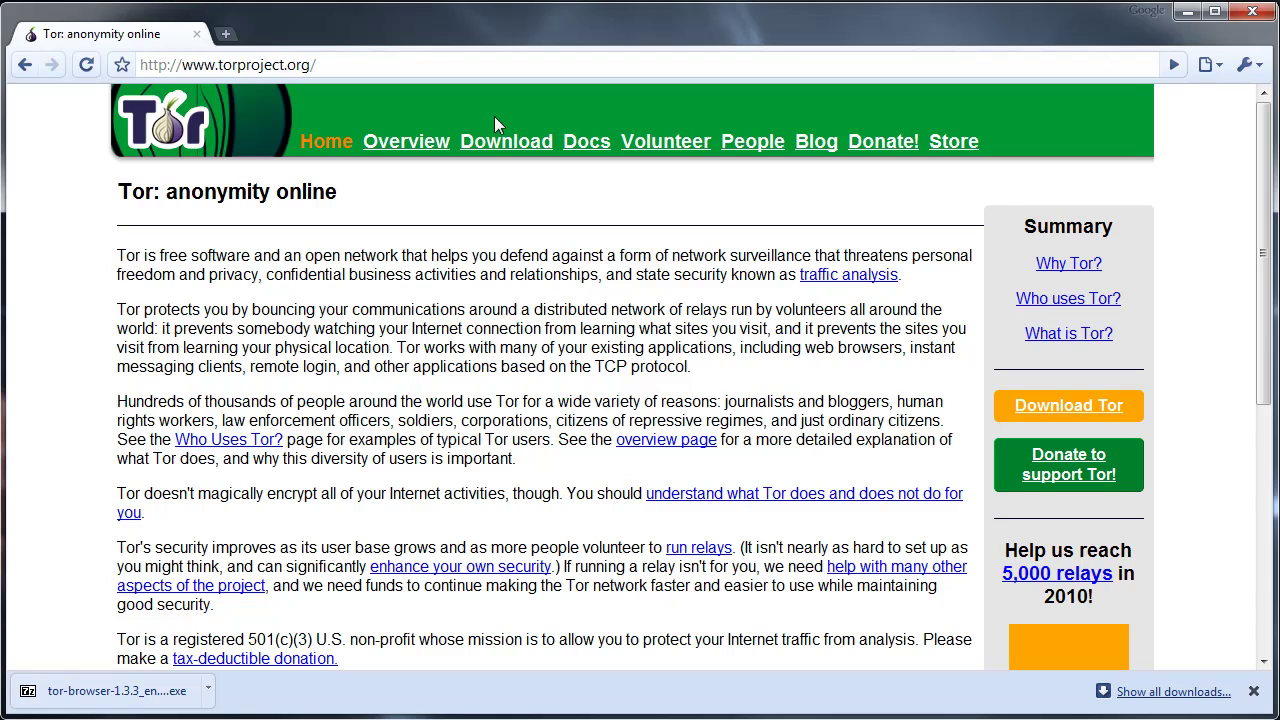
click(500, 148)
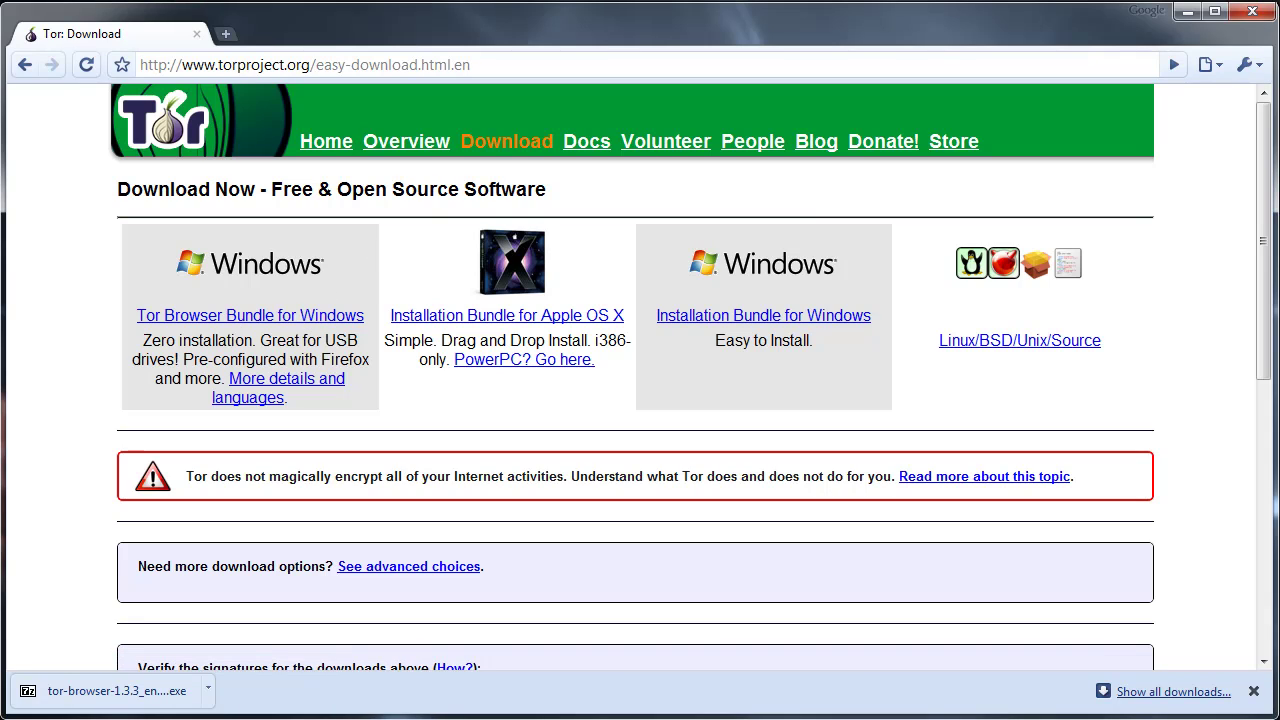
Step: Download the Tor Browser Bundle for Windows from the download page
click(190, 700)
click(190, 700)
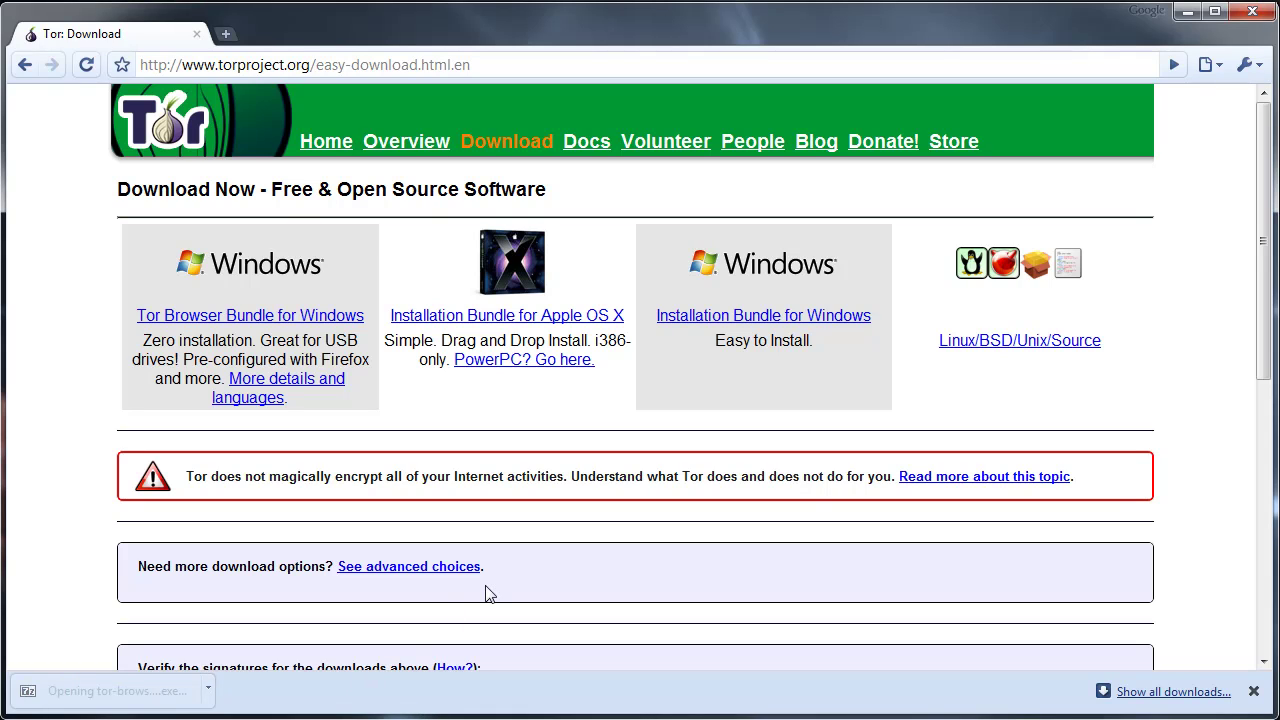
click(260, 318)
click(378, 700)
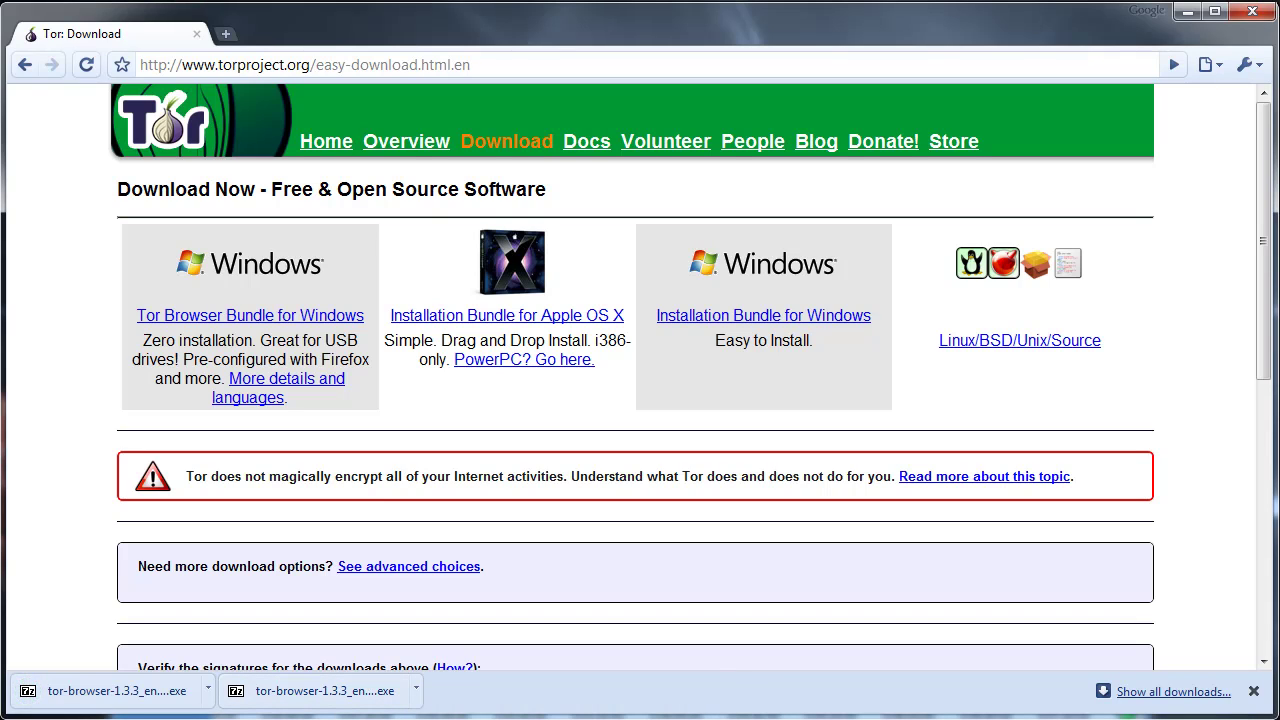
Step: Run the downloaded tor-browser-1.3.3 installer and extract its contents to the Downloads folder
click(210, 690)
click(230, 717)
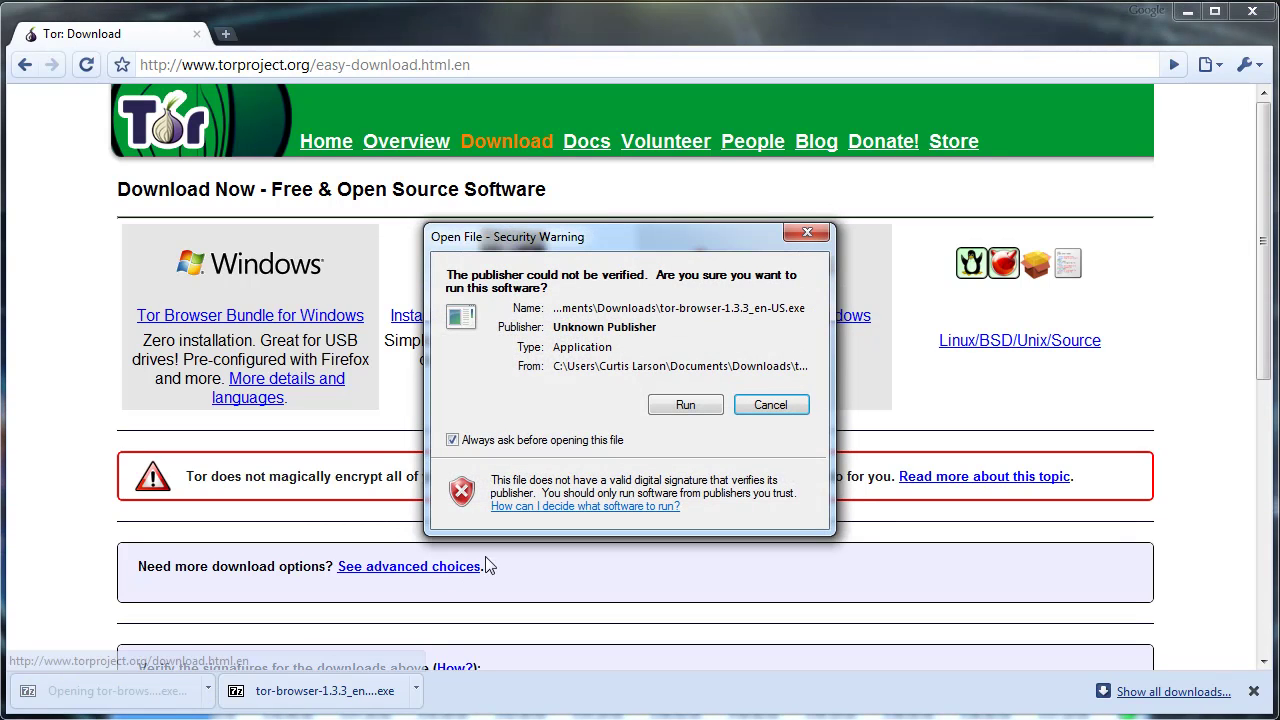
click(701, 404)
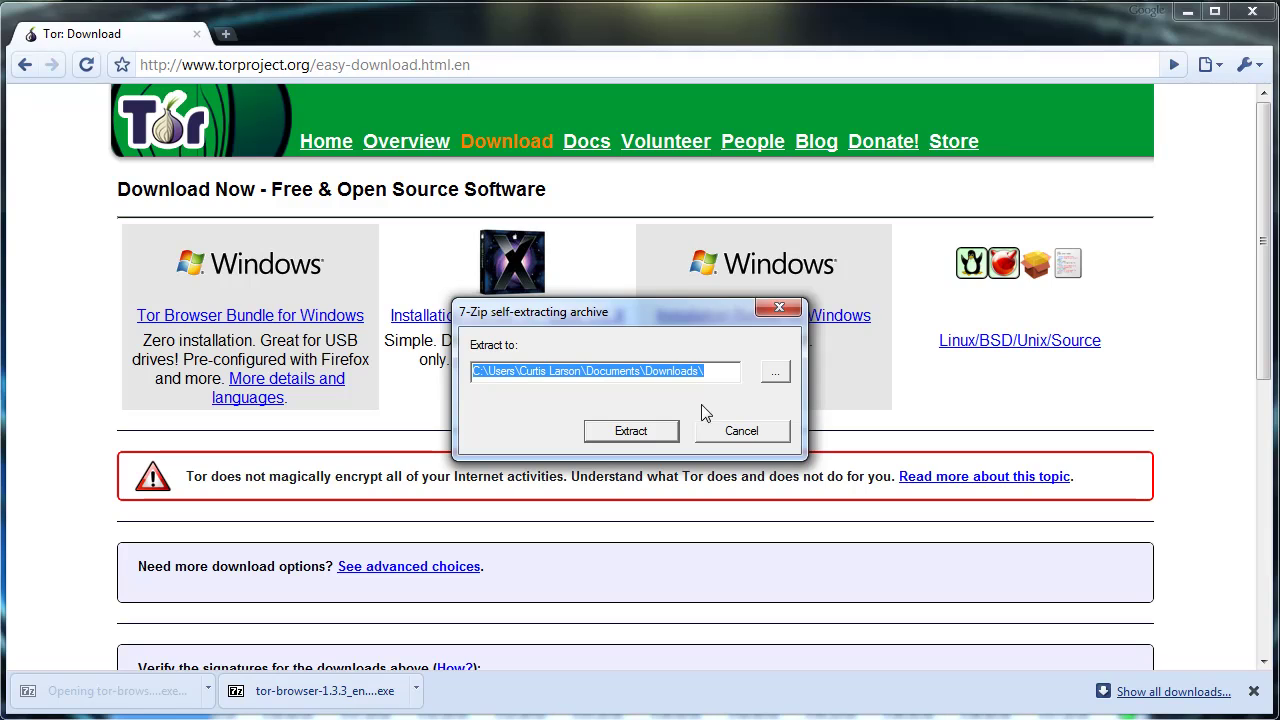
click(652, 435)
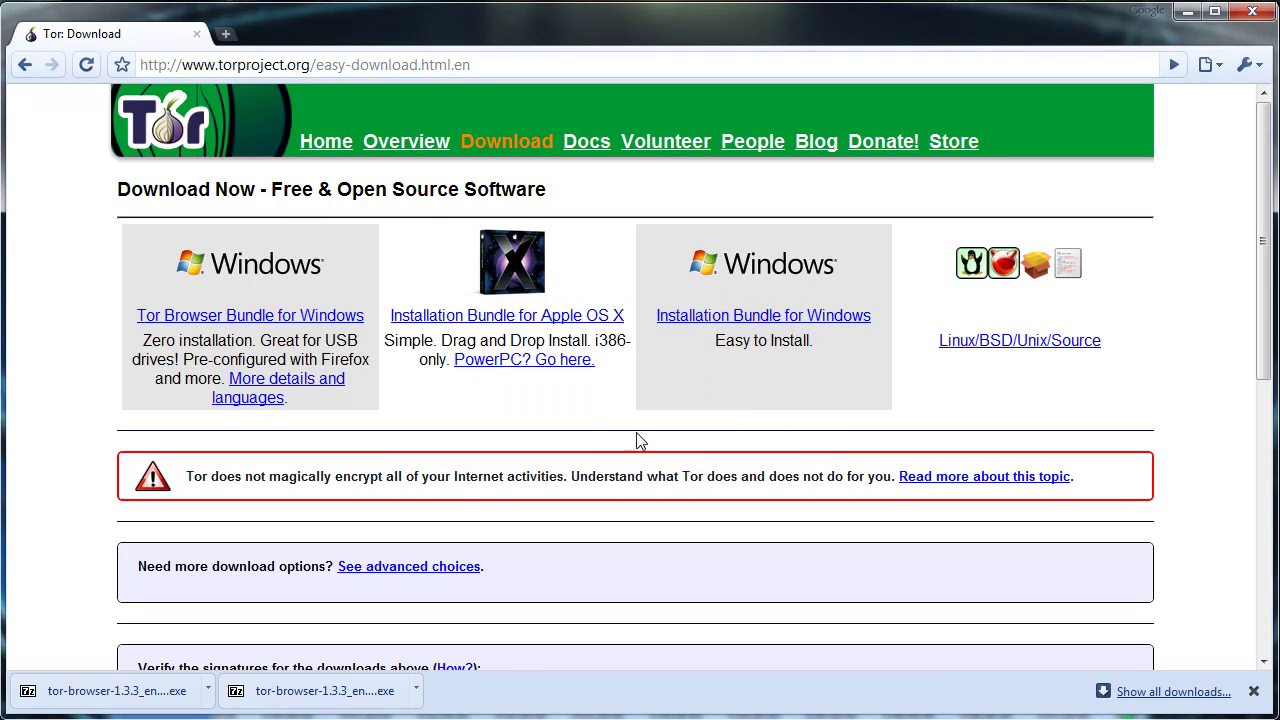
Step: Show the downloaded file in its folder, open the Tor Browser folder and launch Start Tor Browser.exe
click(210, 690)
click(225, 712)
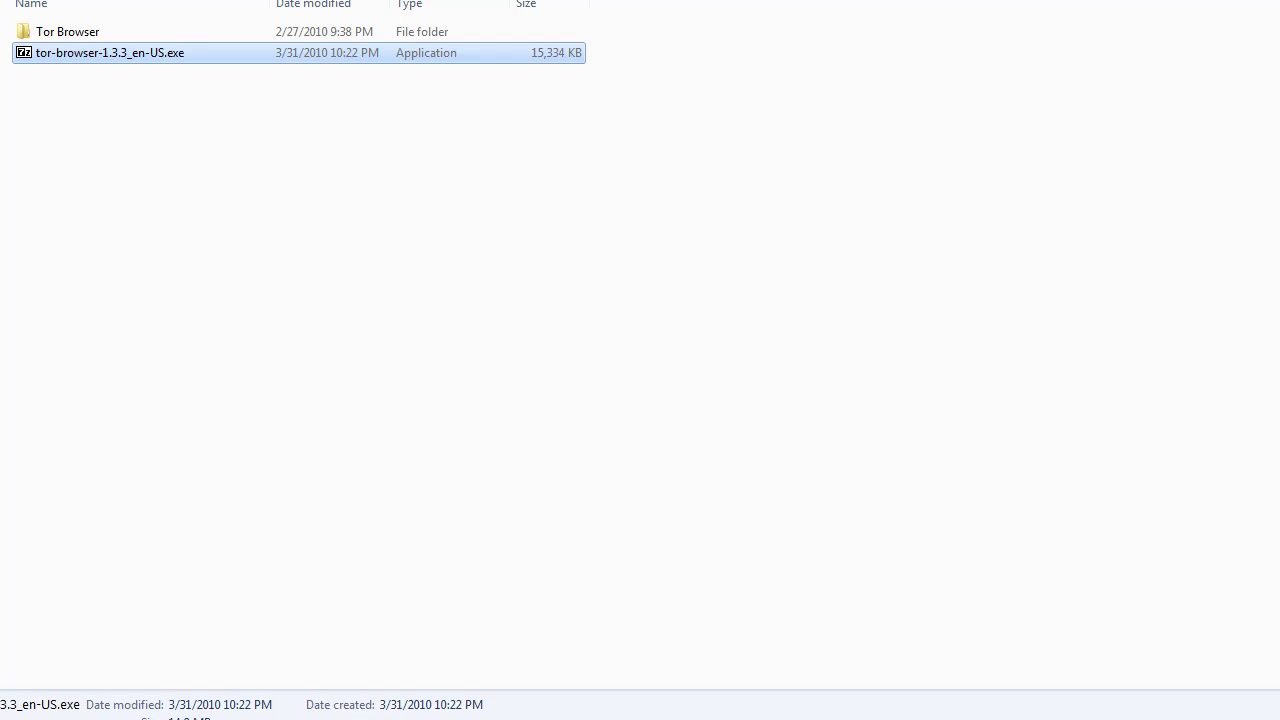
click(53, 38)
double_click(53, 38)
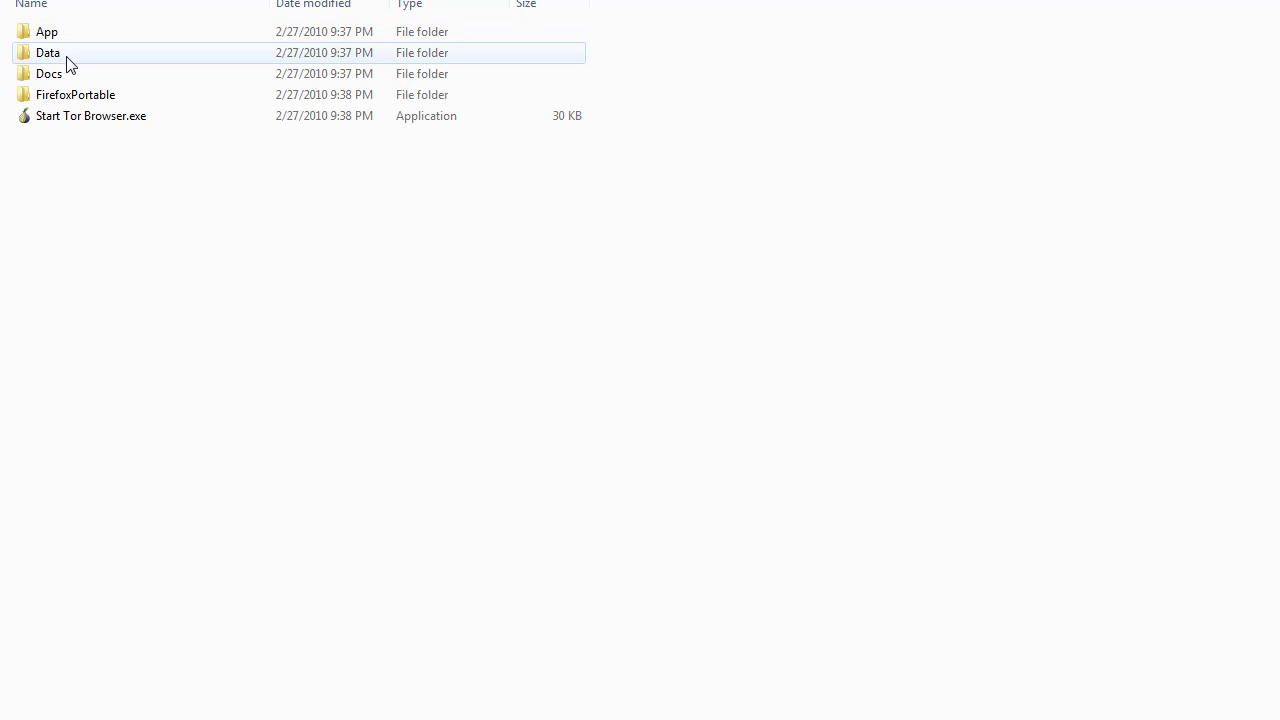
double_click(77, 120)
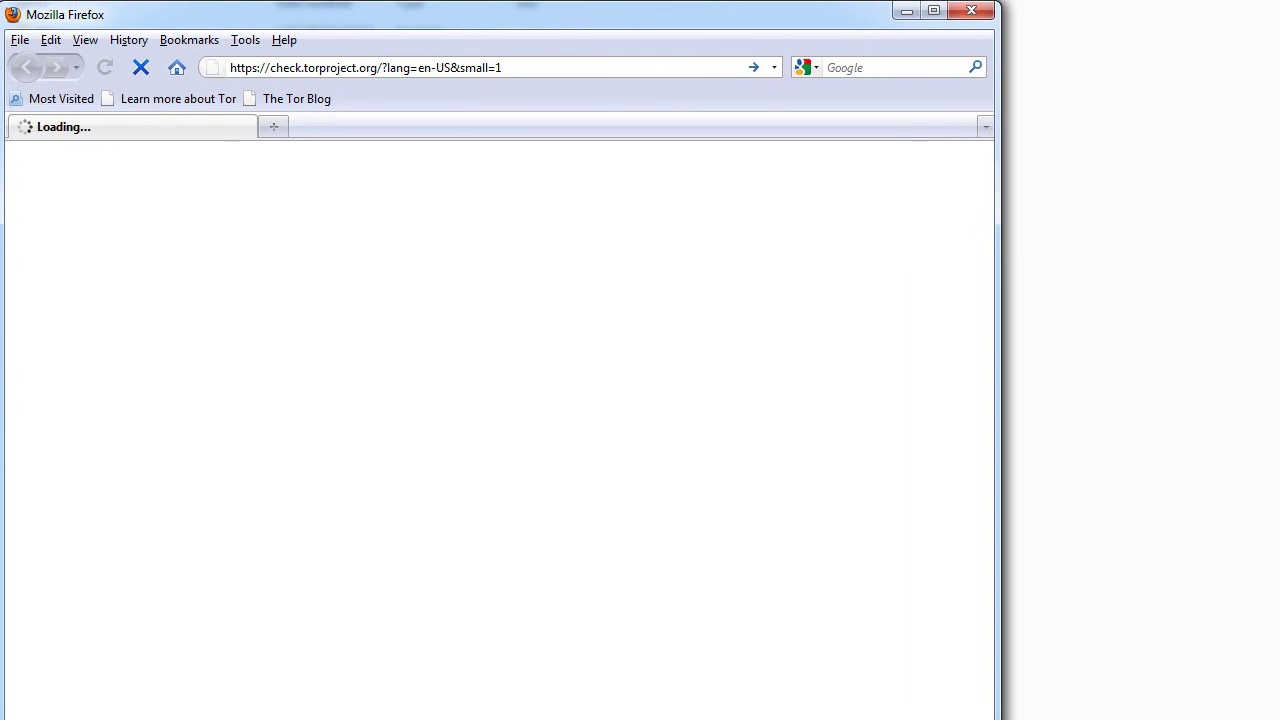
Step: Widen the Firefox window and read the connection message on the "Are you using Tor?" page
mouse_move(1246, 713)
mouse_down()
mouse_move(1276, 712)
mouse_move(1256, 713)
mouse_up()
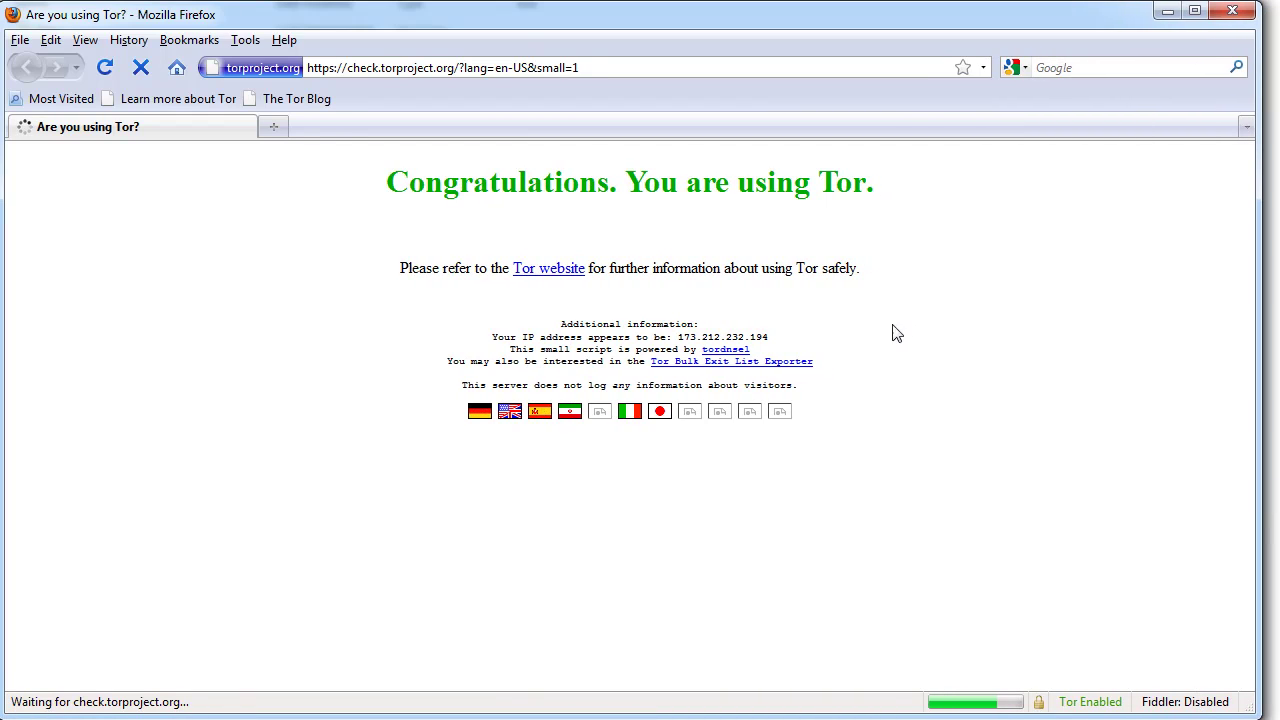
drag(360, 200, 1074, 219)
click(918, 279)
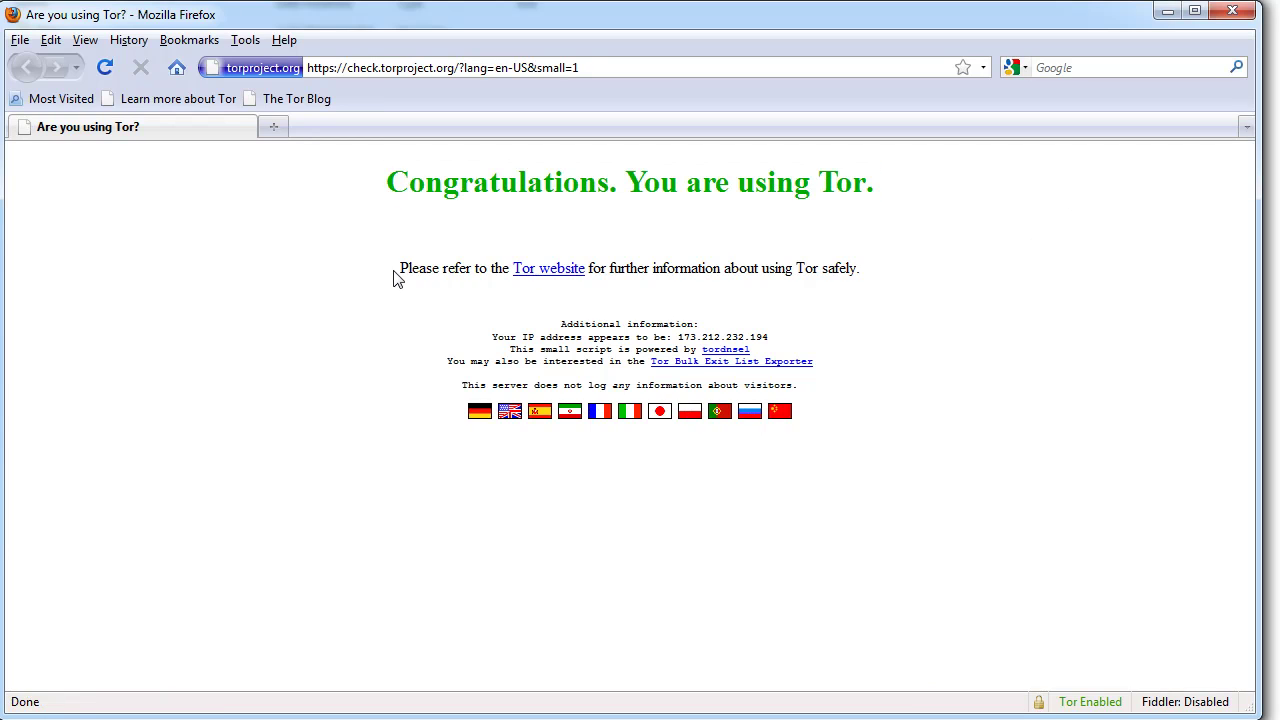
drag(393, 272, 1017, 291)
click(835, 258)
Step: Go to google.com in the Tor-enabled Firefox and search for "what is my ip address"
click(362, 66)
text(google.com)
key(Return)
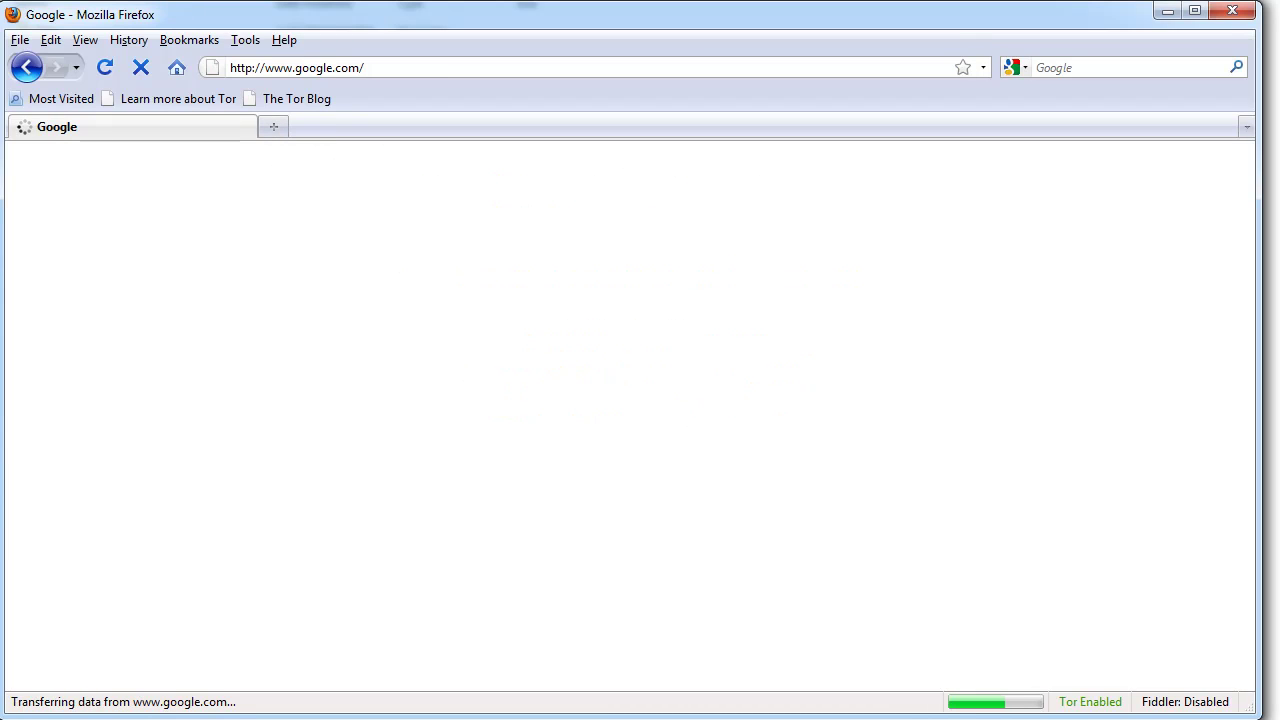
click(450, 335)
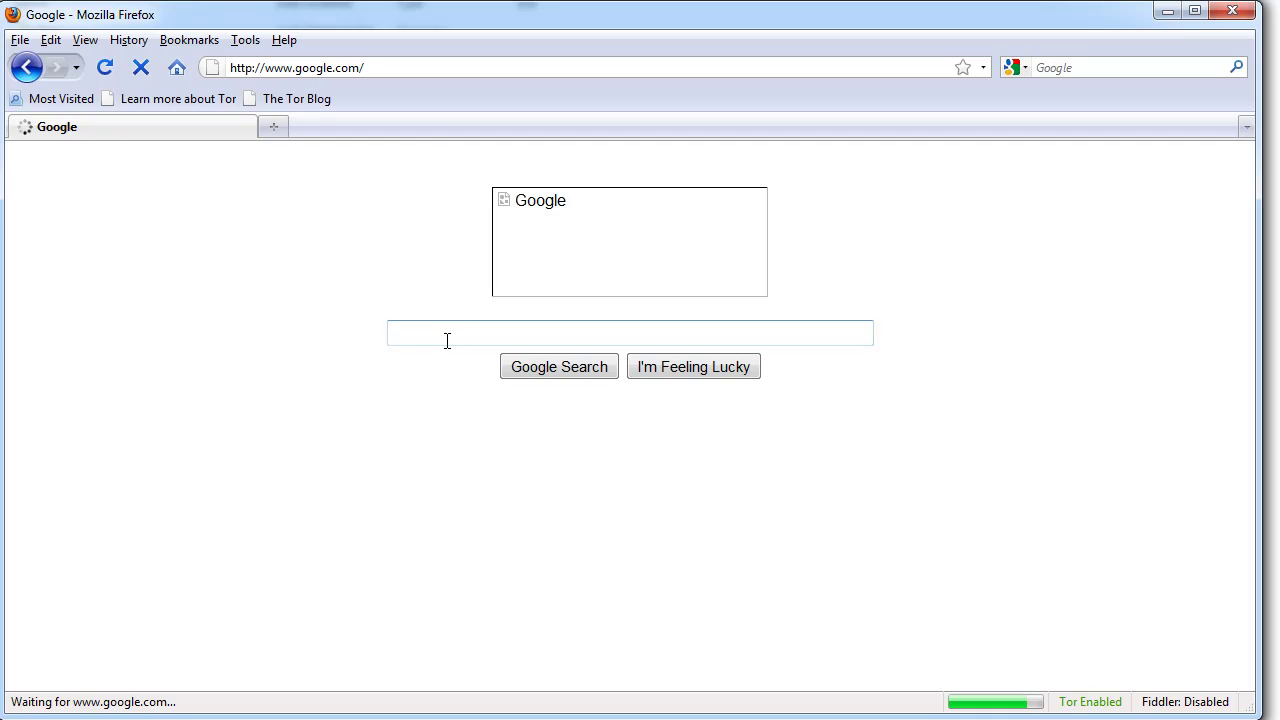
text(what is my i)
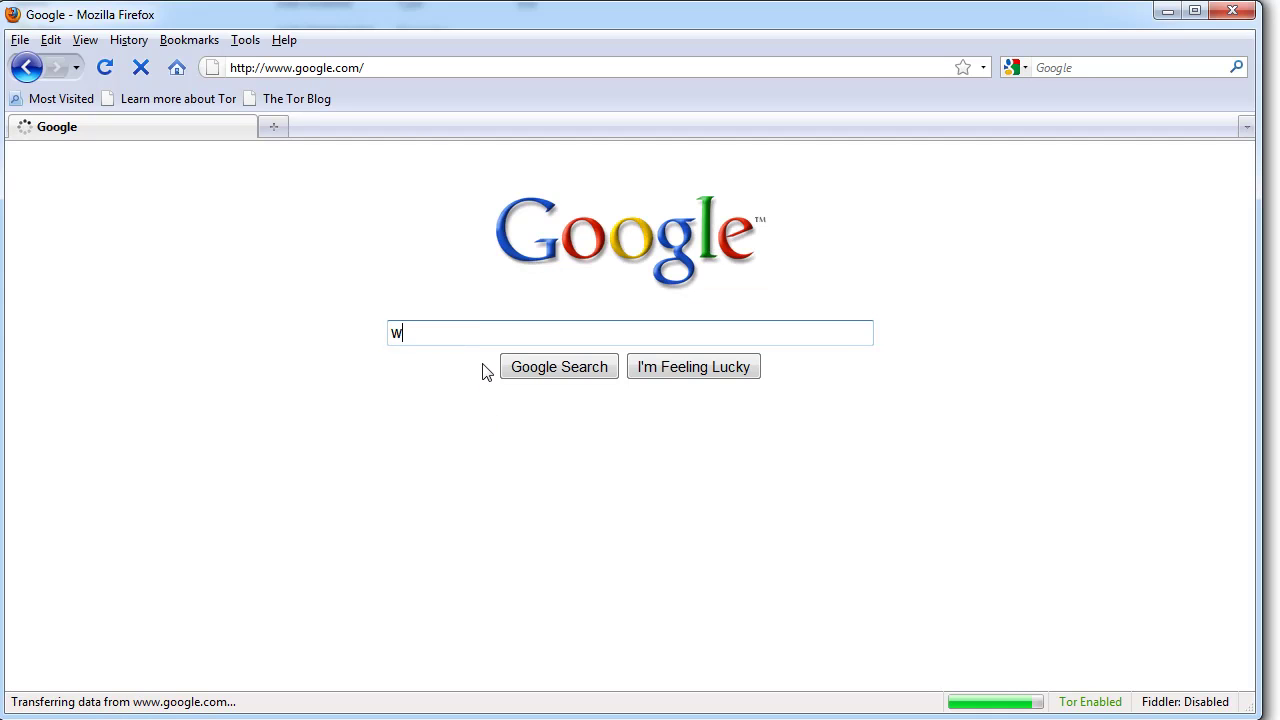
text(p address)
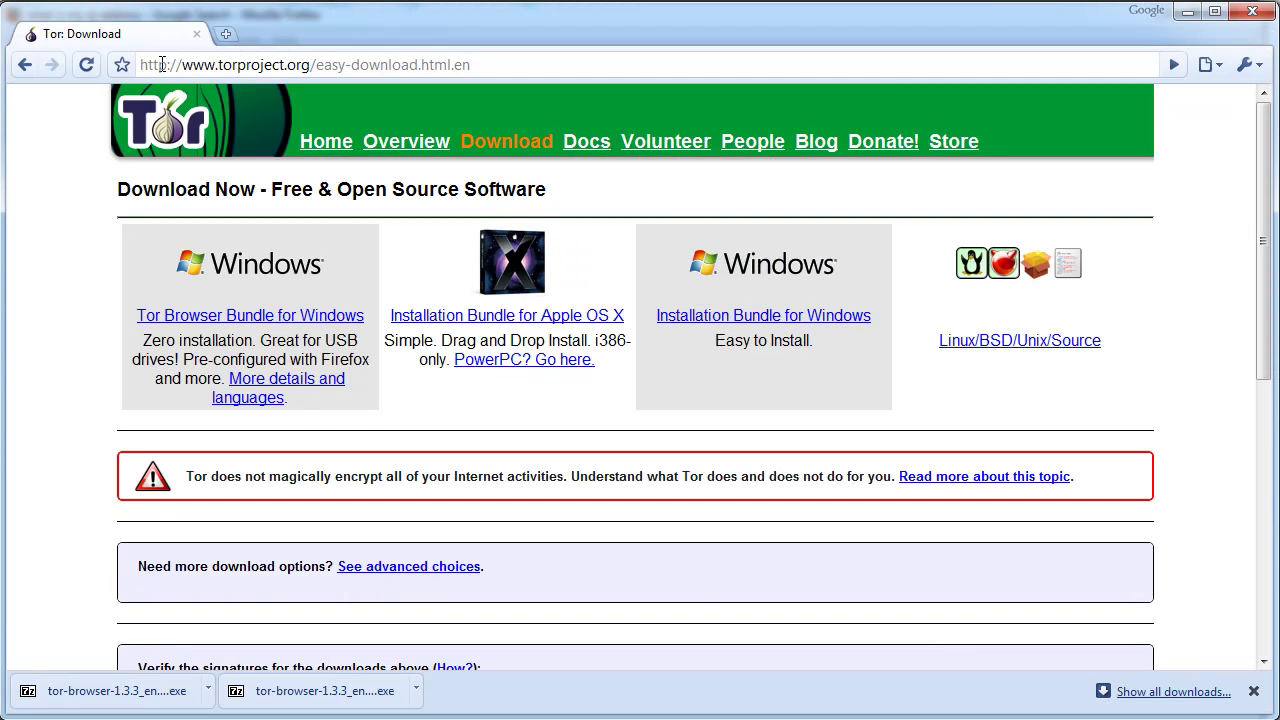
Step: Switch to Chrome, go to google.com and search for "tor onion"
click(161, 64)
text(google.com/)
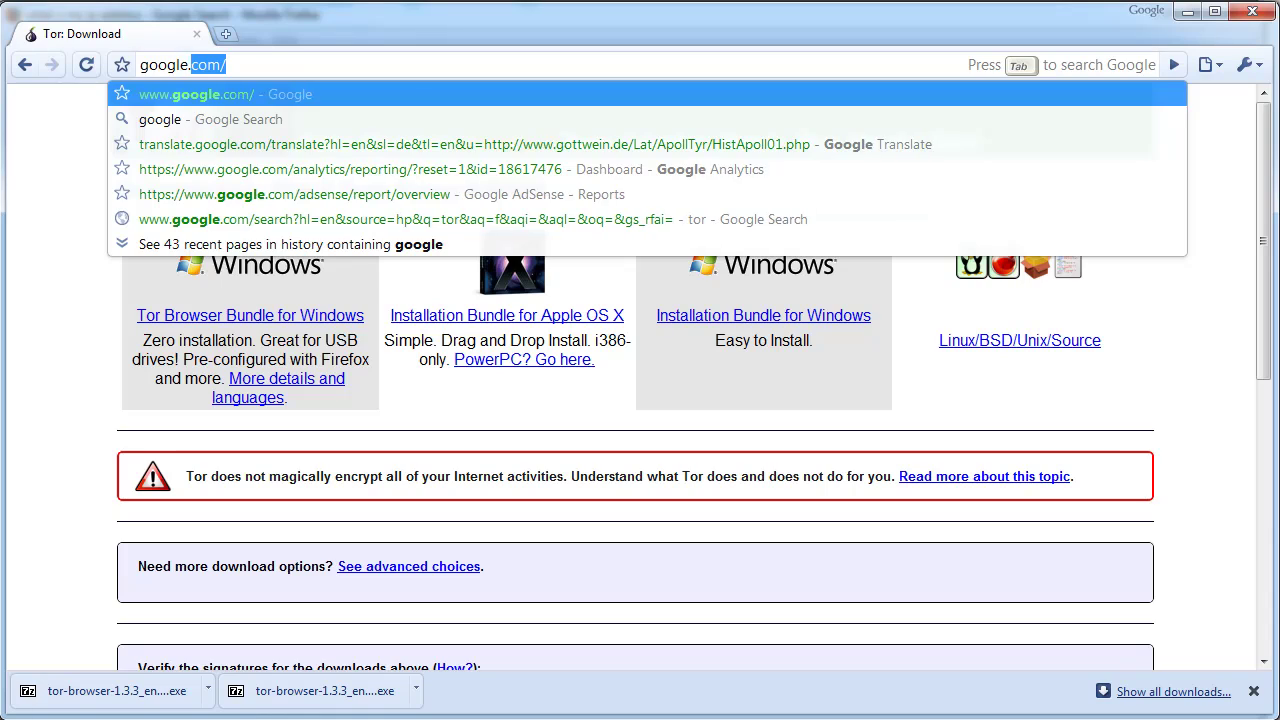
key(Return)
text(tor onion)
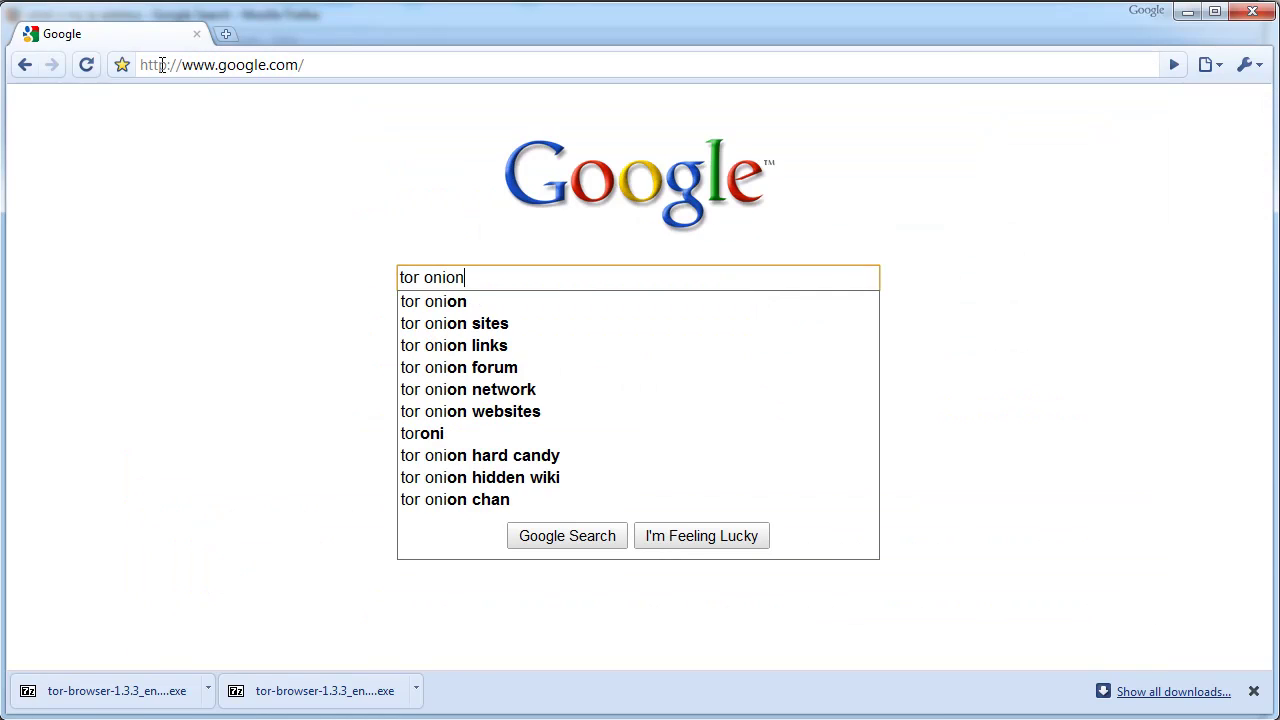
key(Return)
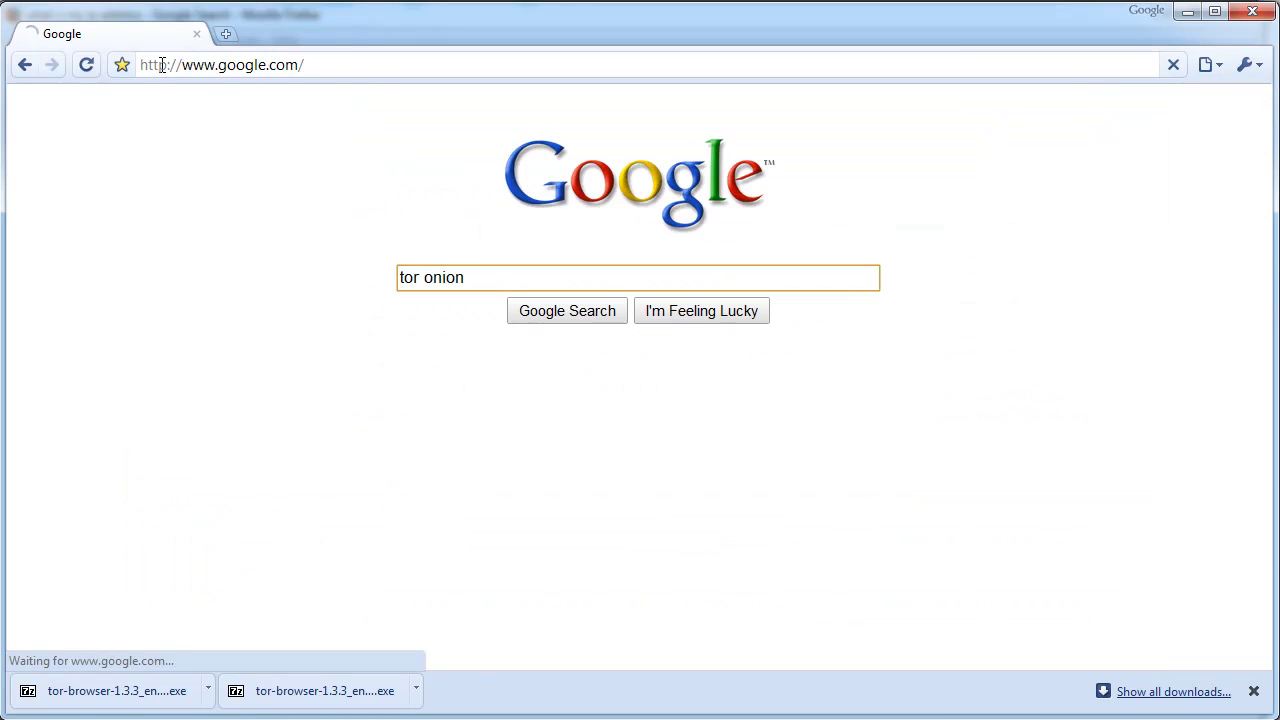
Step: Look through the "tor onion" results and open the Wikipedia article on Onion routing
scroll(391, 396, down, 2)
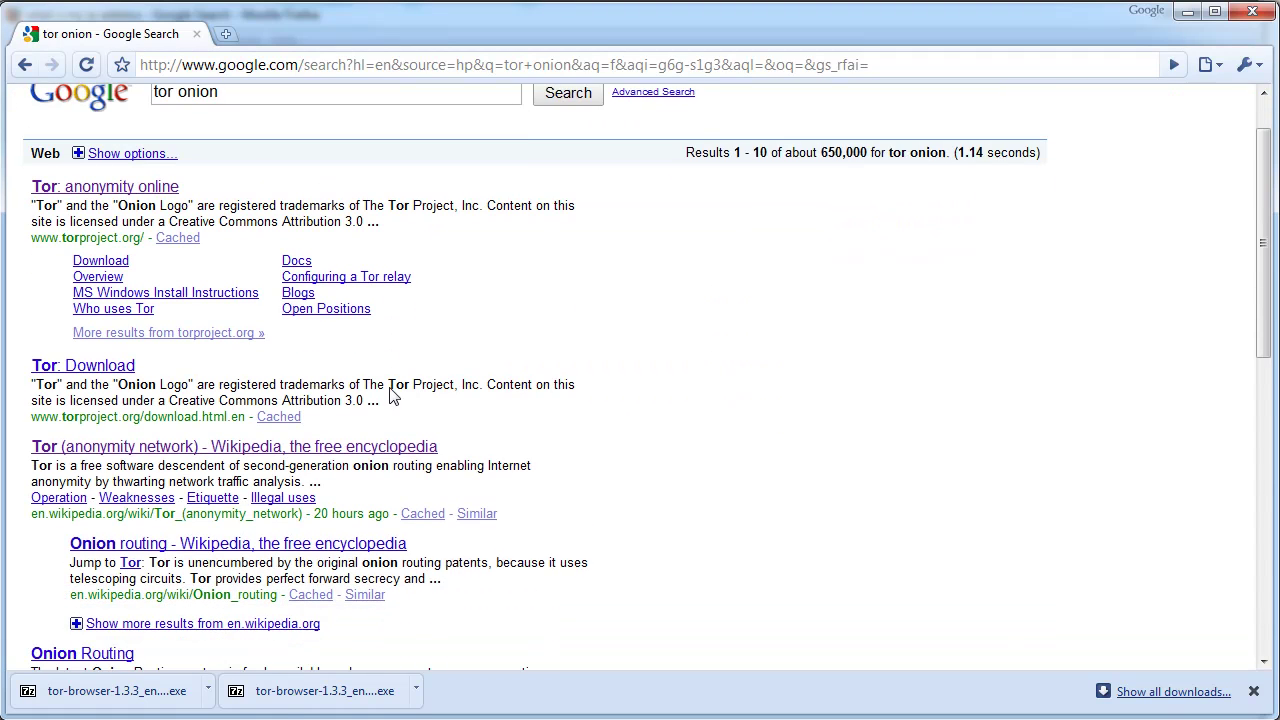
scroll(391, 396, down, 1)
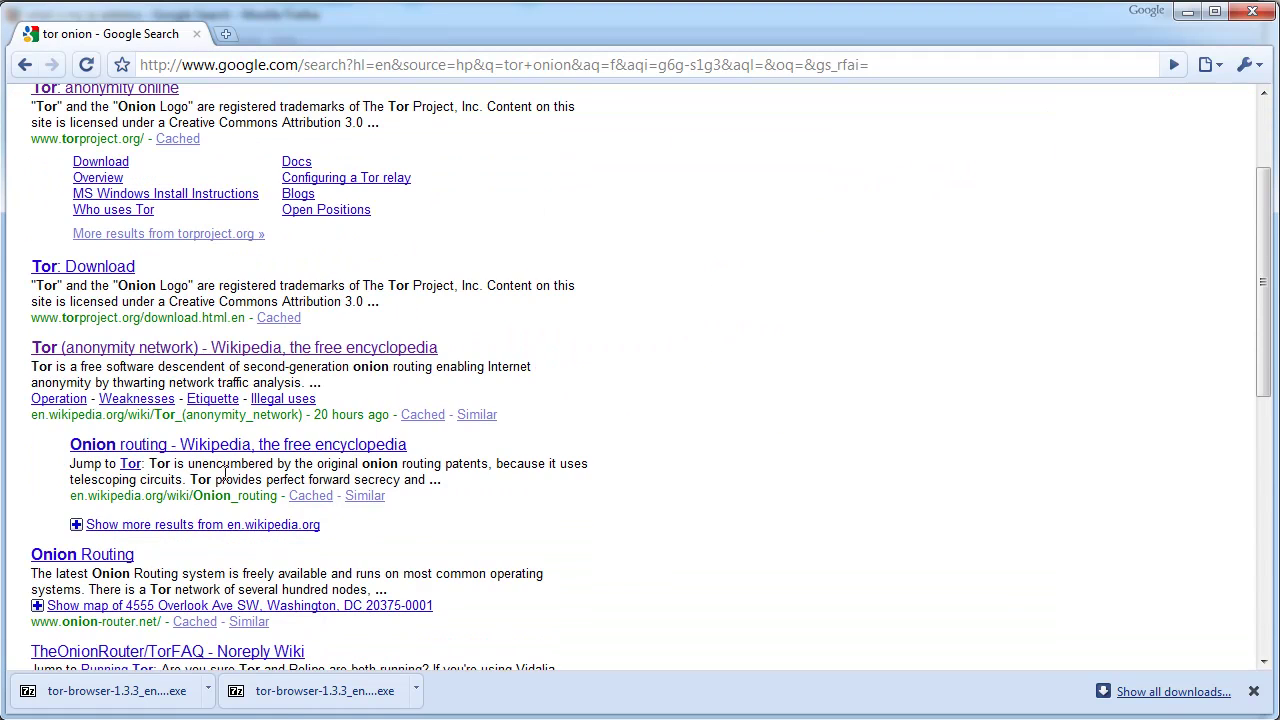
scroll(224, 471, down, 4)
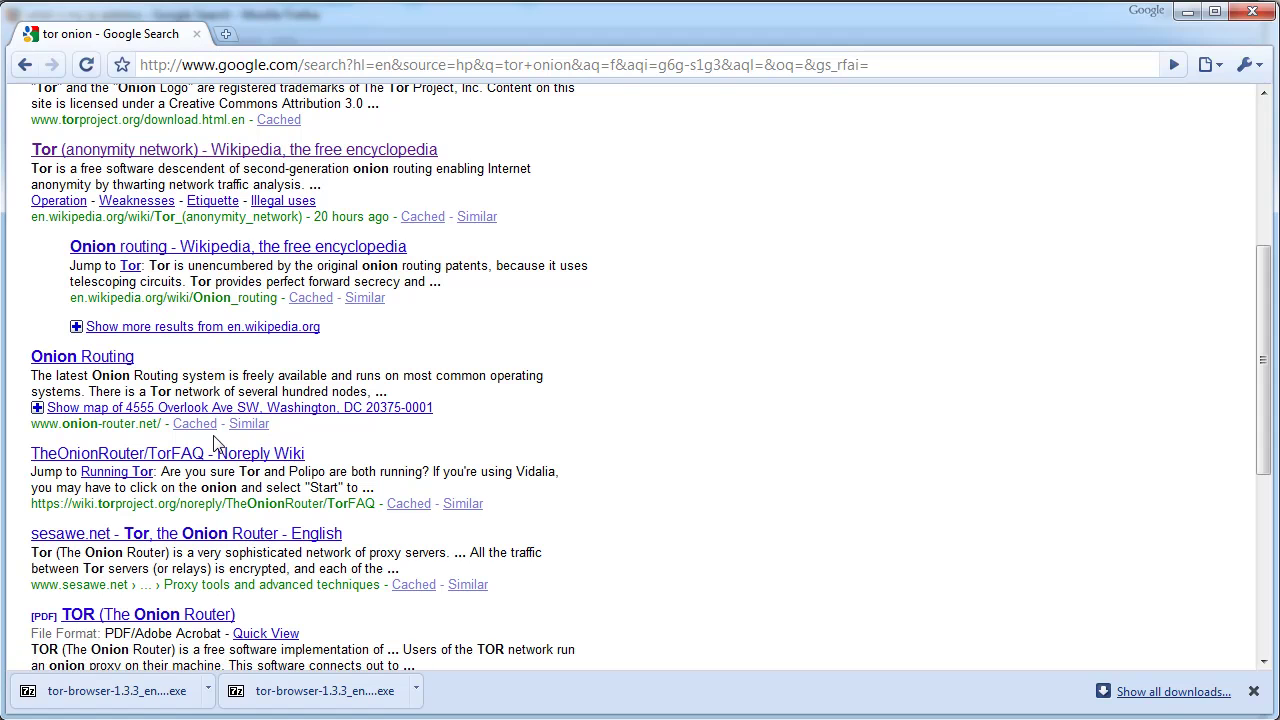
click(206, 248)
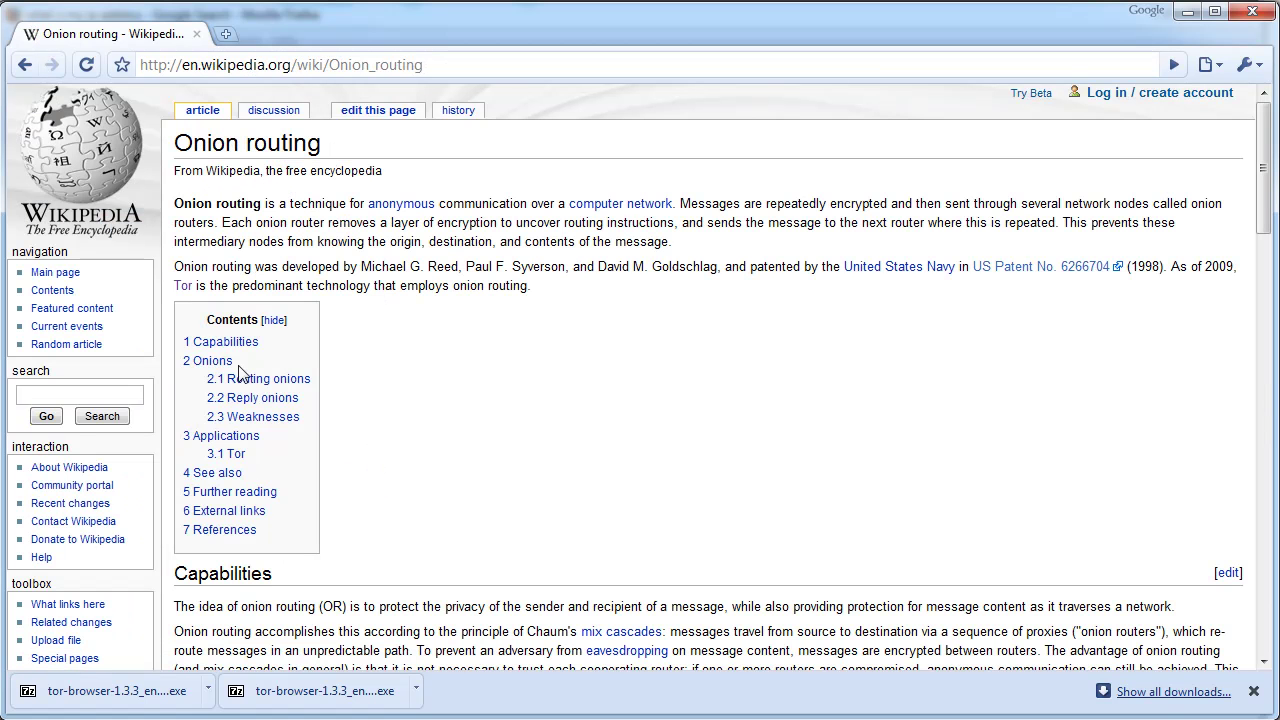
Step: Jump to the article's Onions section, review the external links and references below, and go back to the top
click(220, 361)
scroll(276, 488, down, 4)
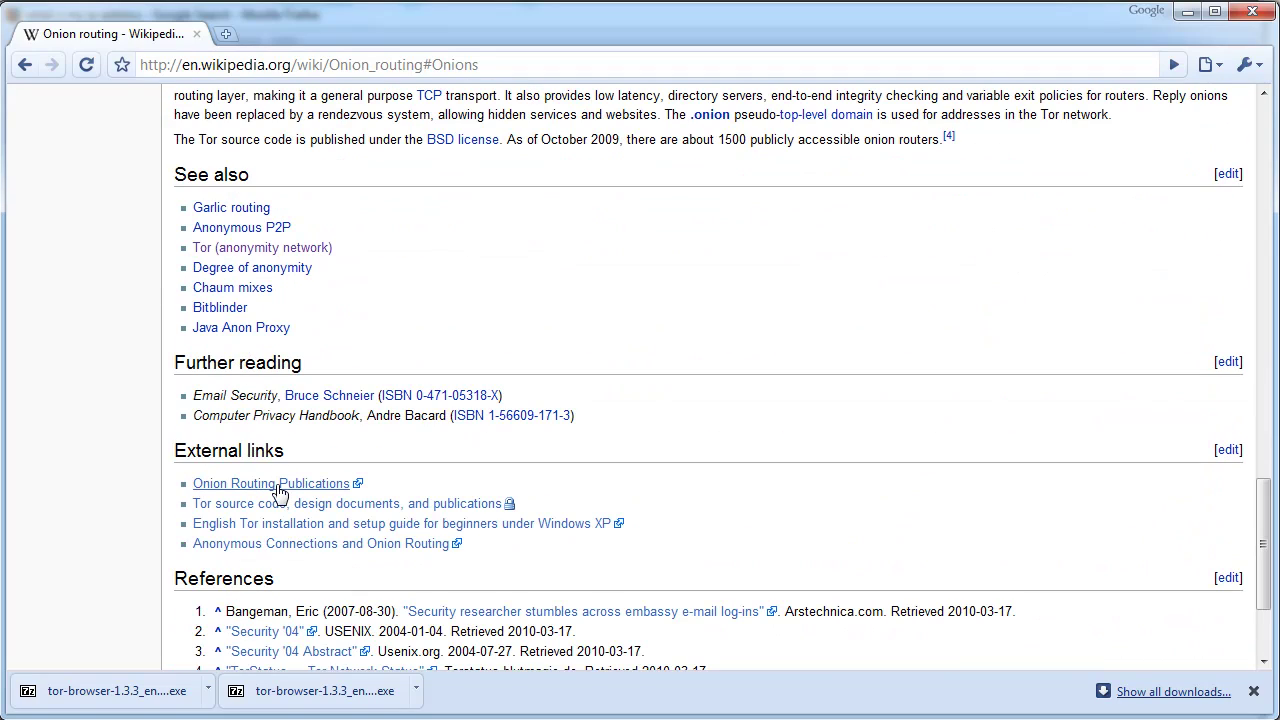
scroll(280, 492, down, 3)
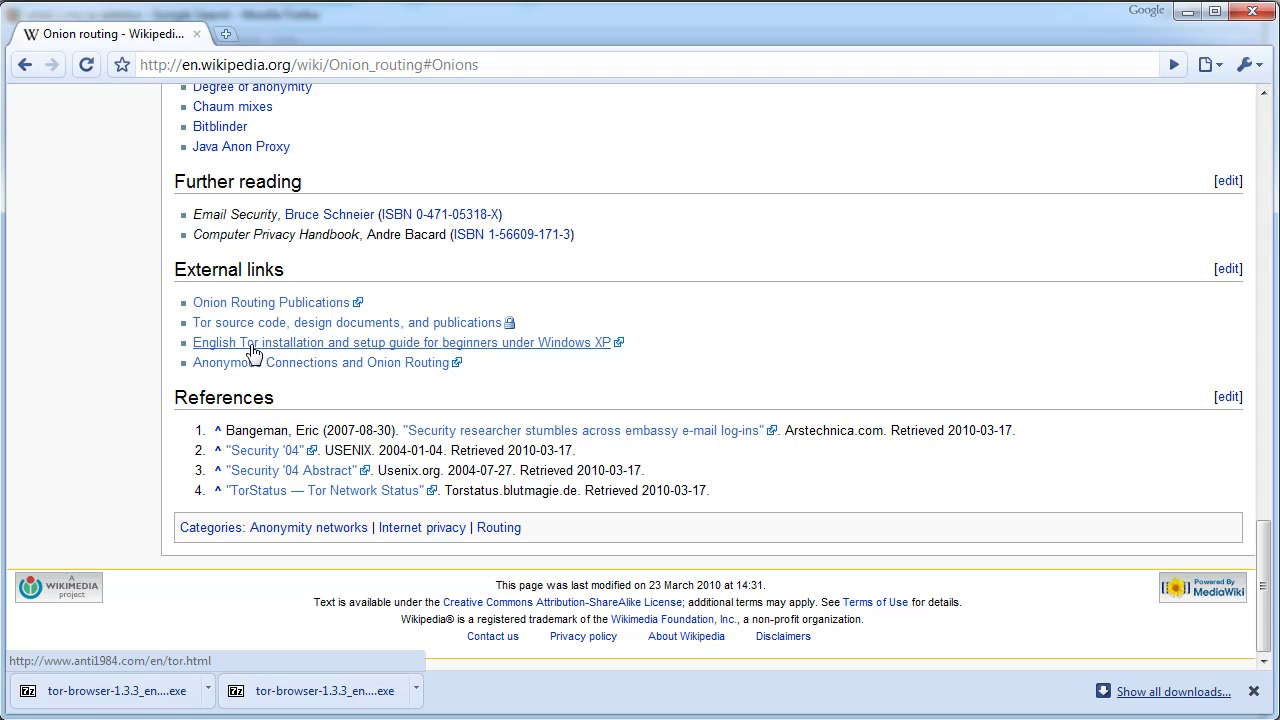
click(25, 64)
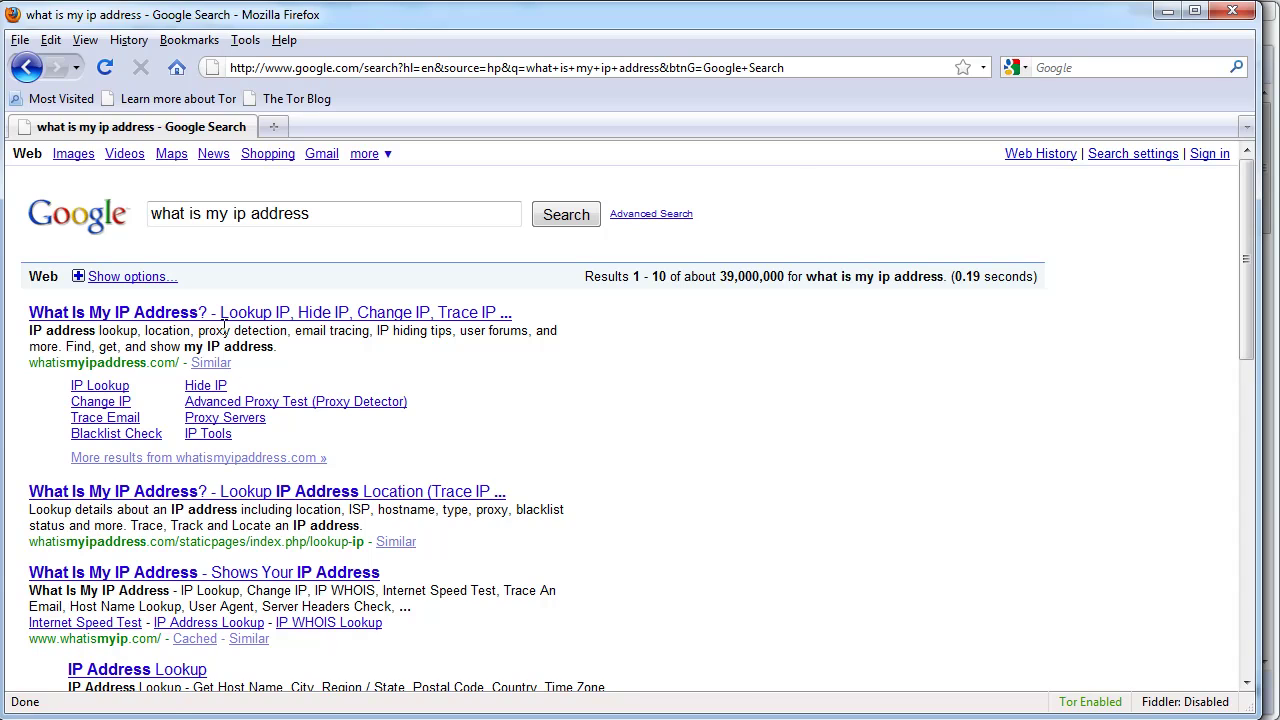
Step: Switch to Firefox and open the first What Is My IP Address? result, whatismyipaddress.com
click(218, 314)
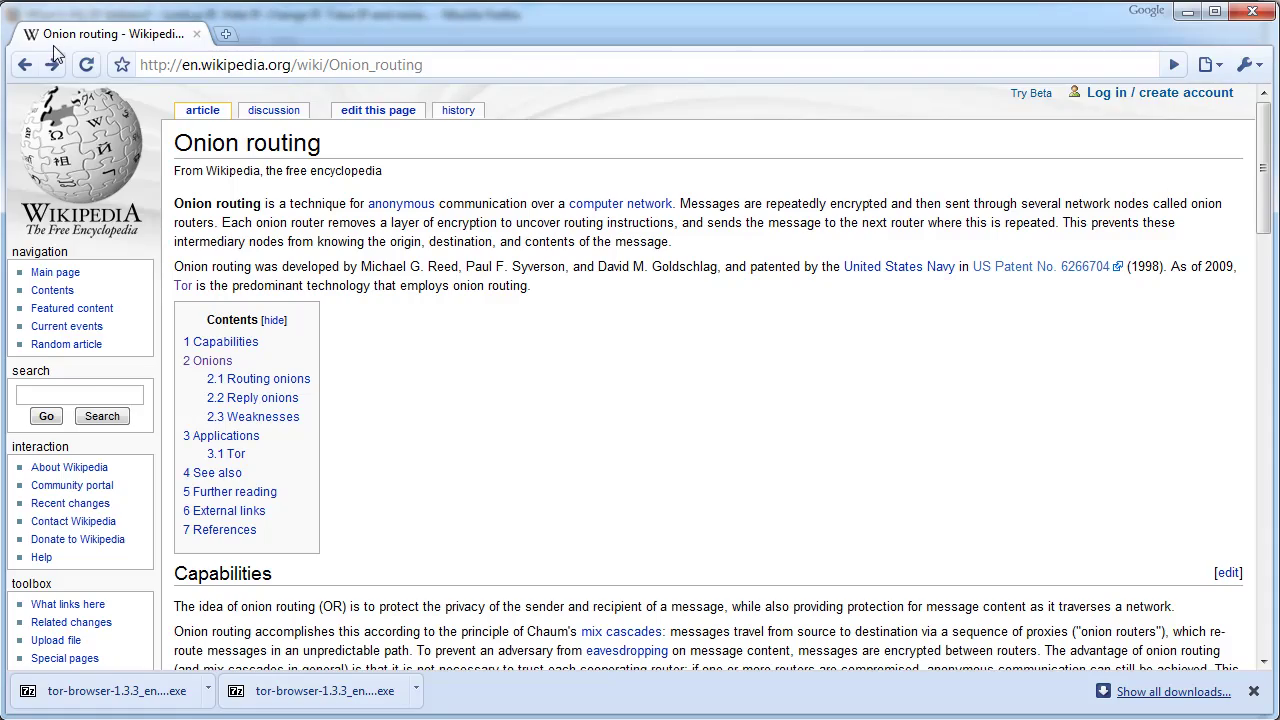
Step: Return to the Google results and change the search to tor onion ".onion"
click(25, 64)
scroll(352, 538, down, 2)
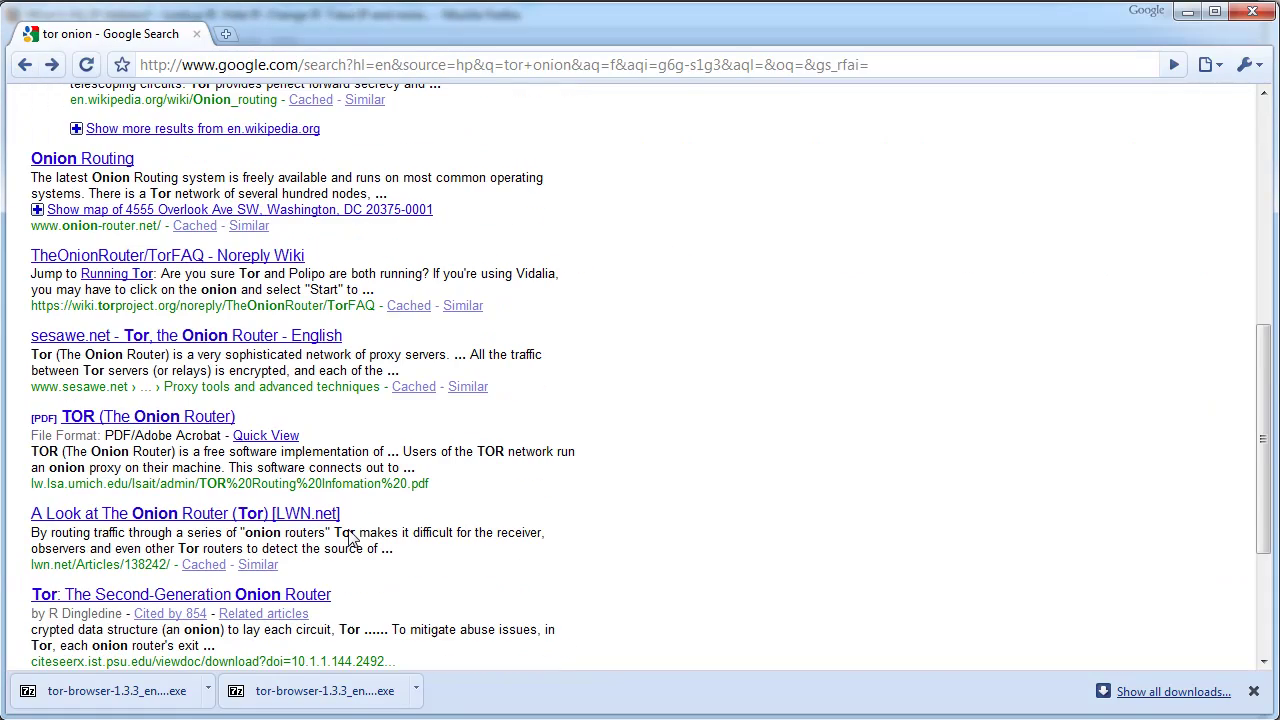
scroll(352, 538, up, 6)
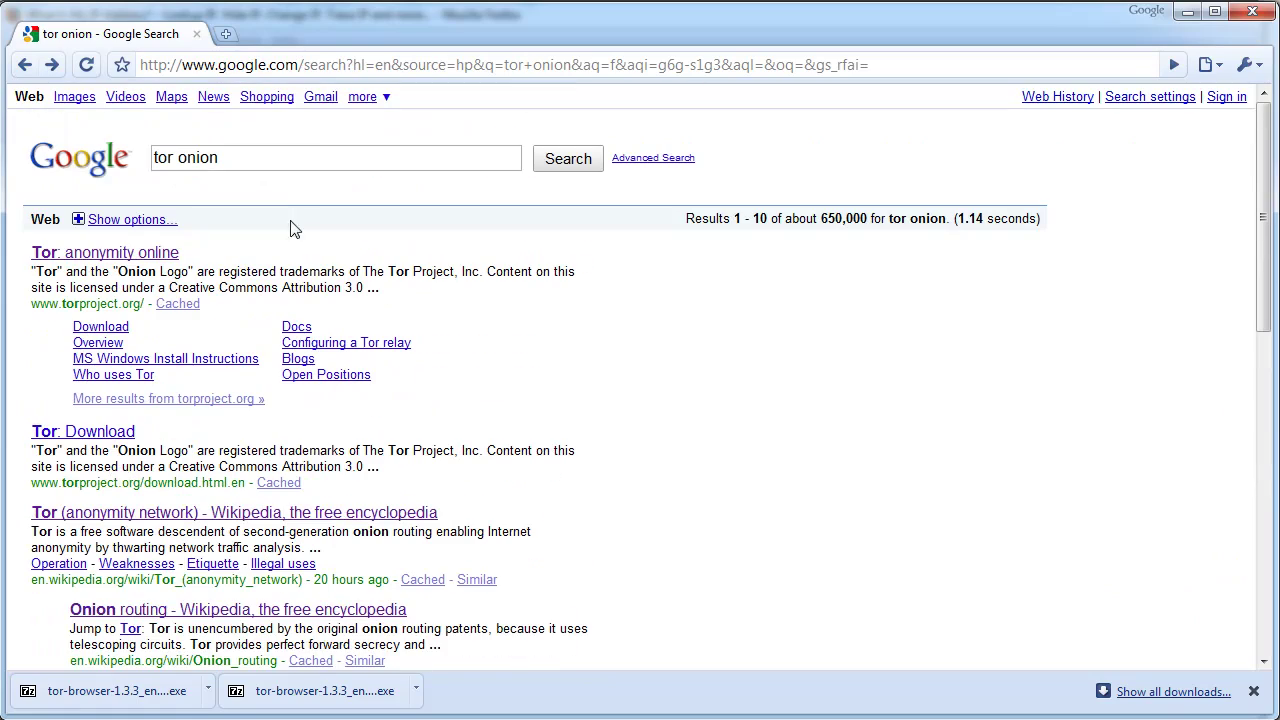
click(276, 160)
text(")
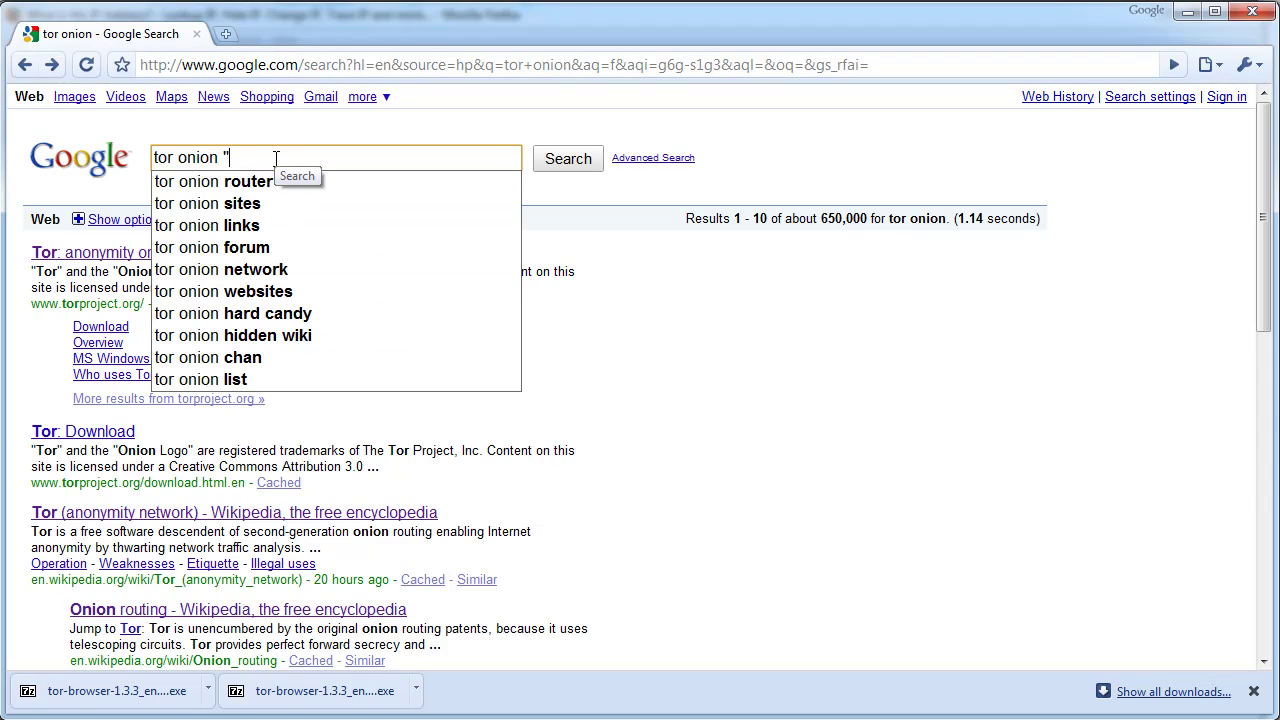
text(.onion)
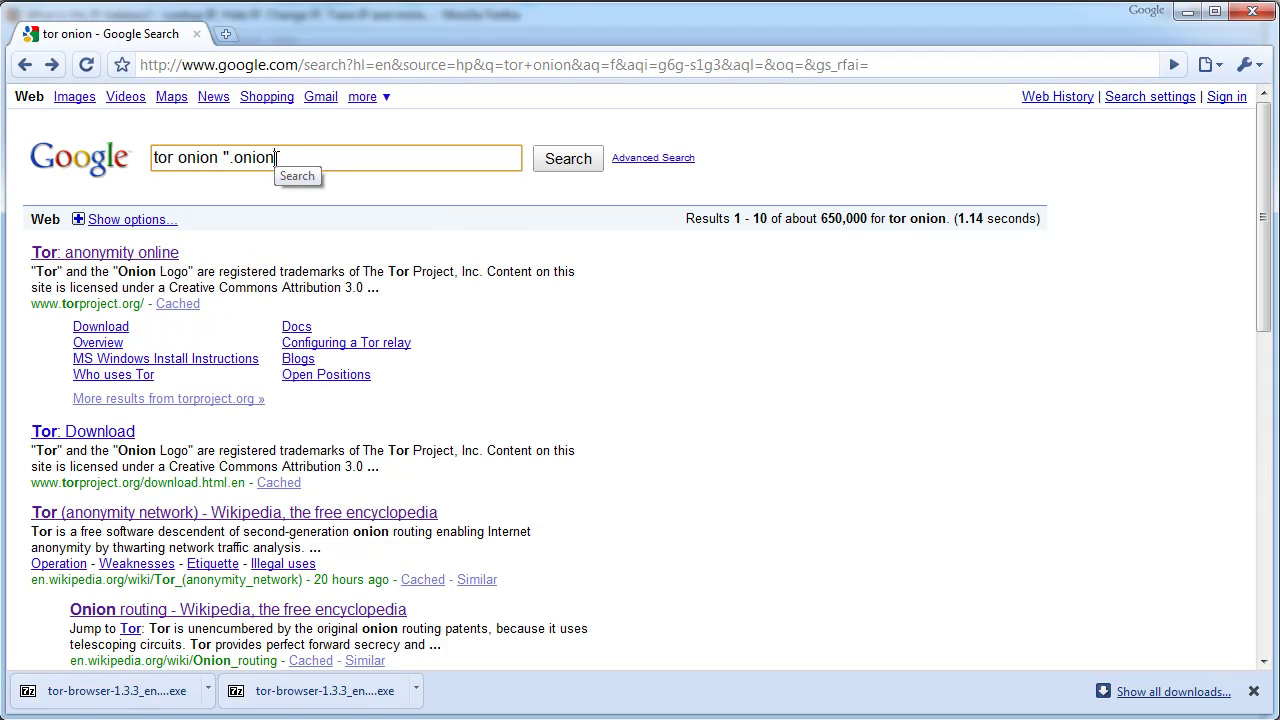
text(")
key(Return)
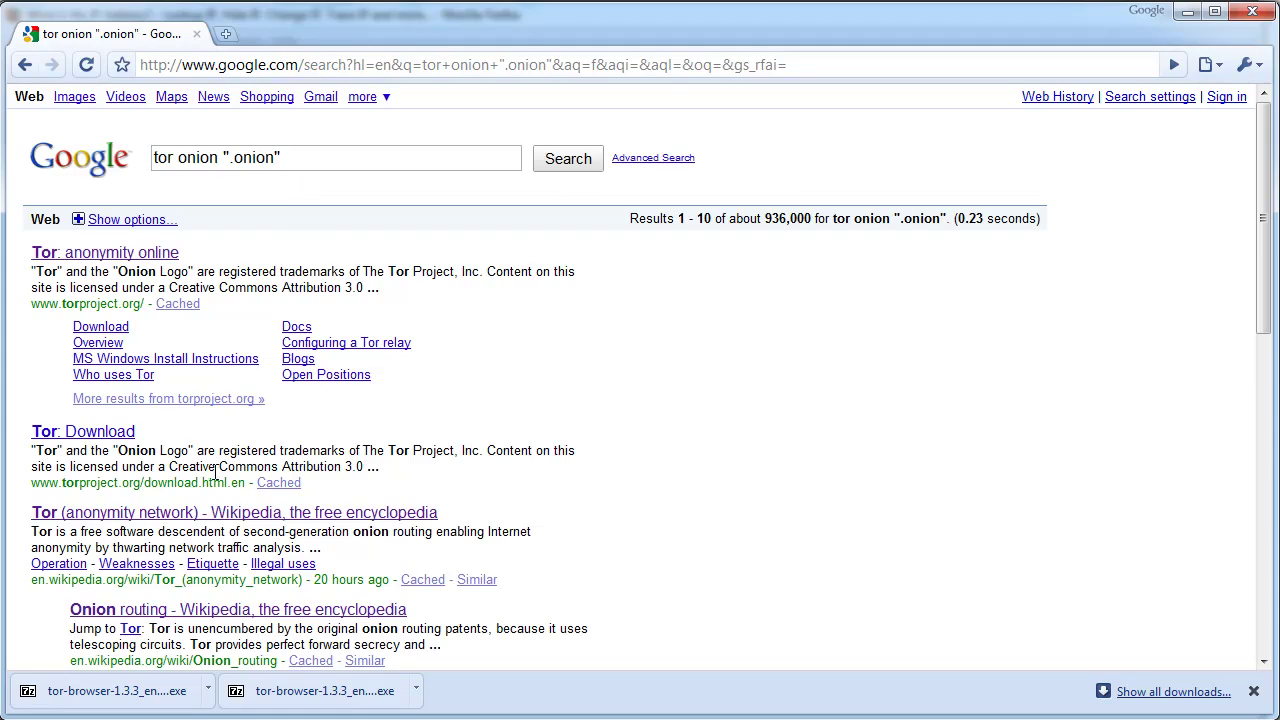
Step: Open the Onion Routing result (onion-router.net), read through its page and go back to the search results
scroll(216, 473, down, 3)
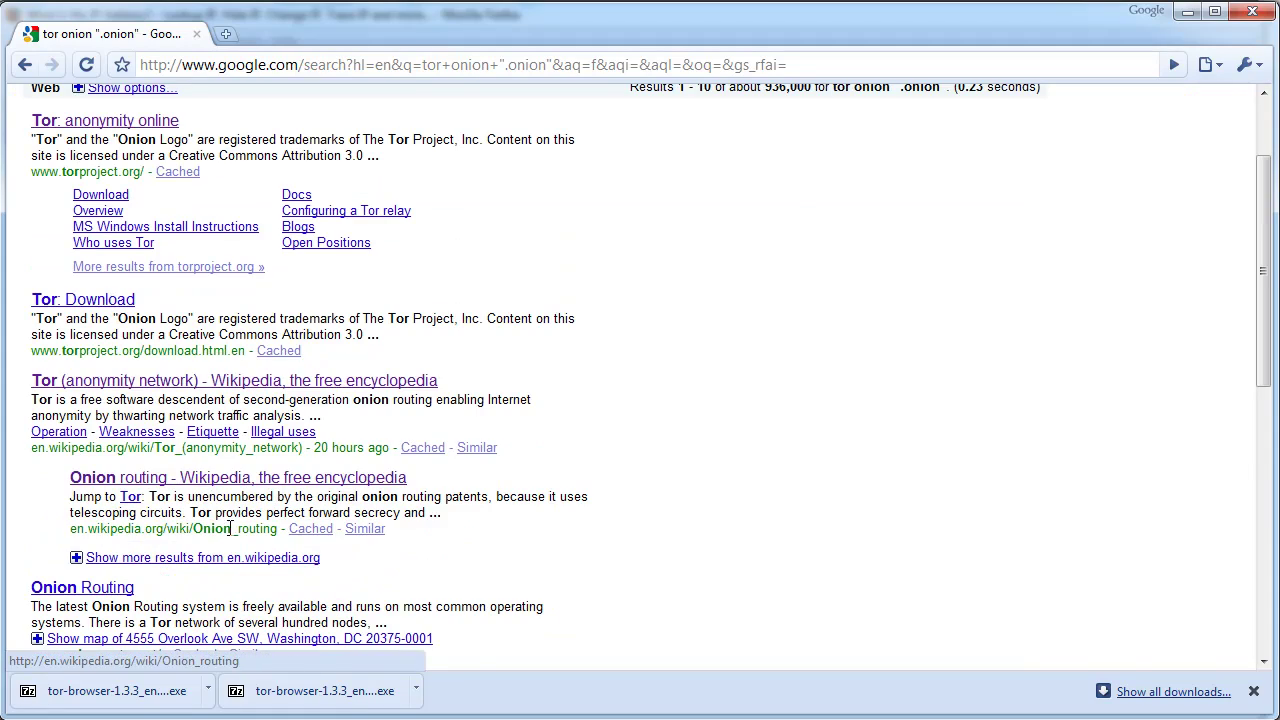
scroll(200, 450, down, 4)
click(87, 396)
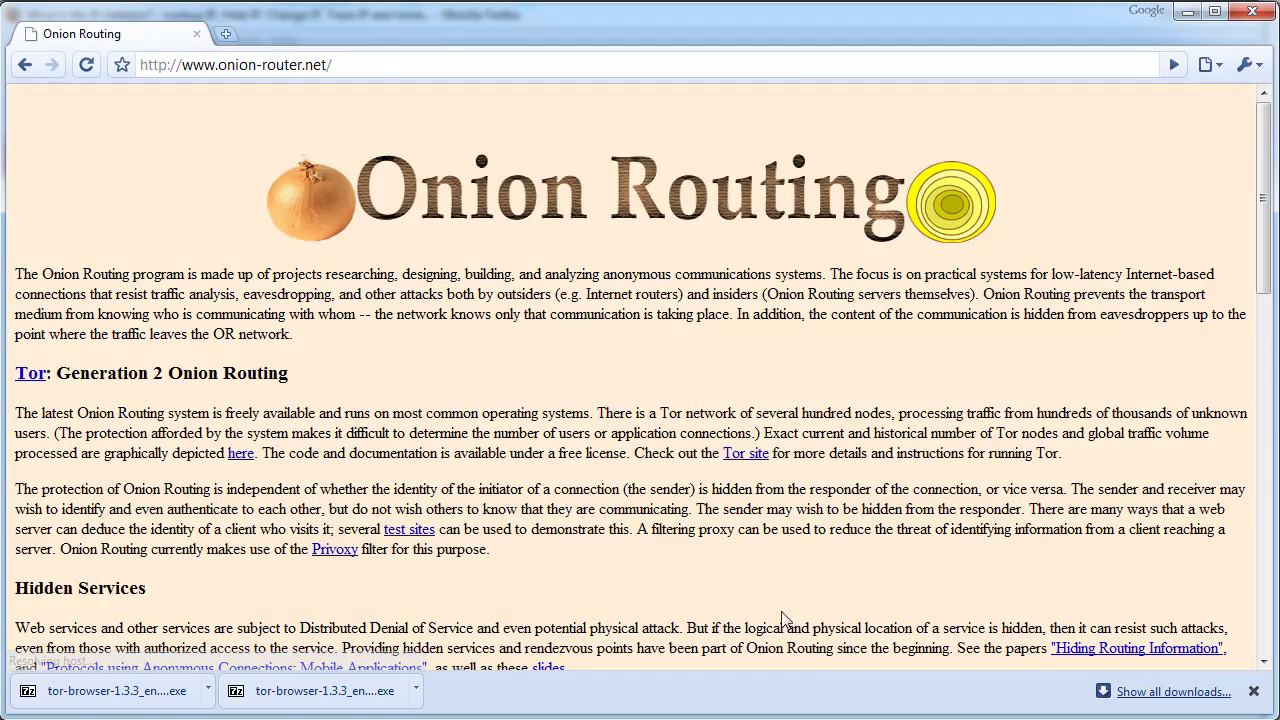
scroll(606, 554, down, 5)
scroll(345, 290, up, 3)
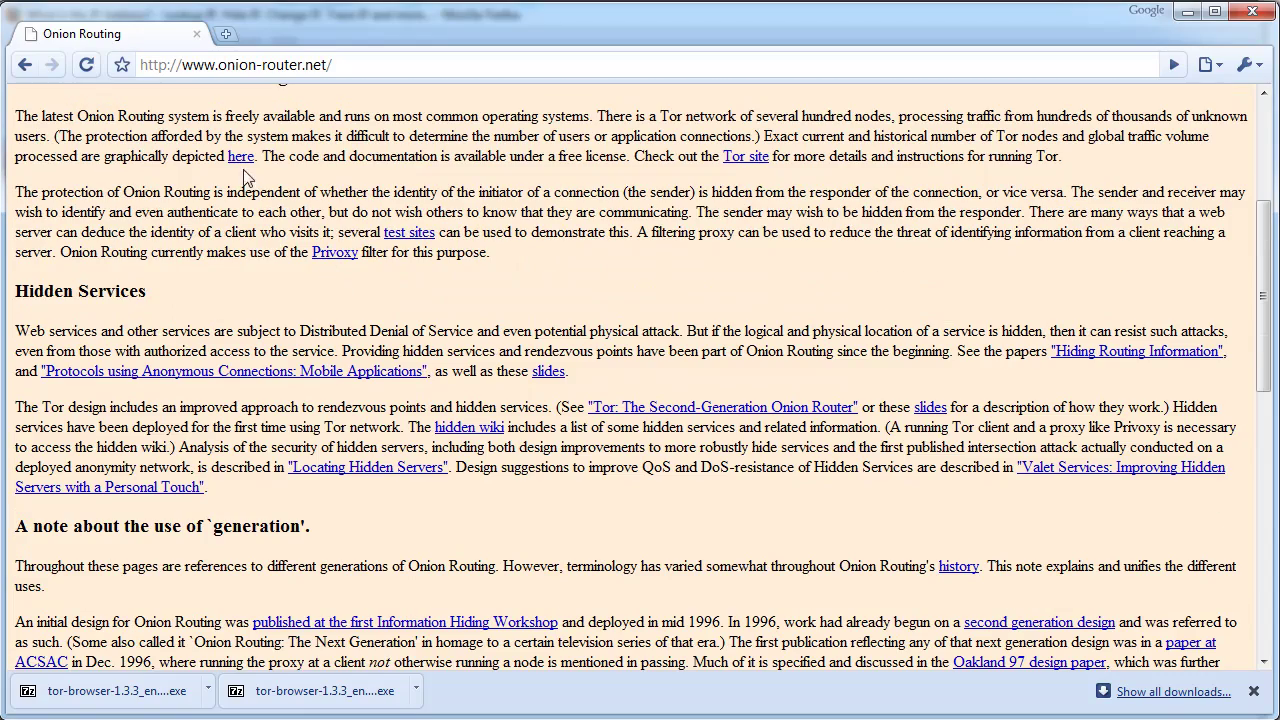
click(25, 64)
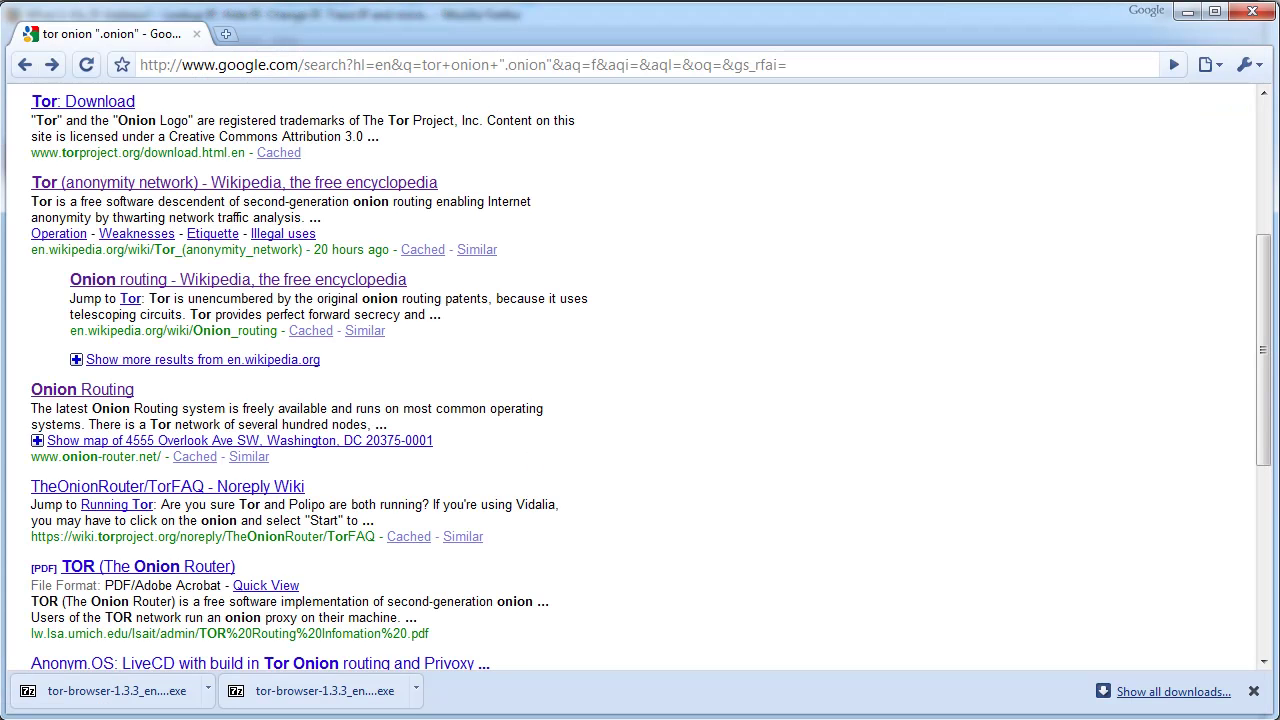
Step: Look through the remaining results and change the Google search to "tor onion site"
scroll(287, 400, down, 3)
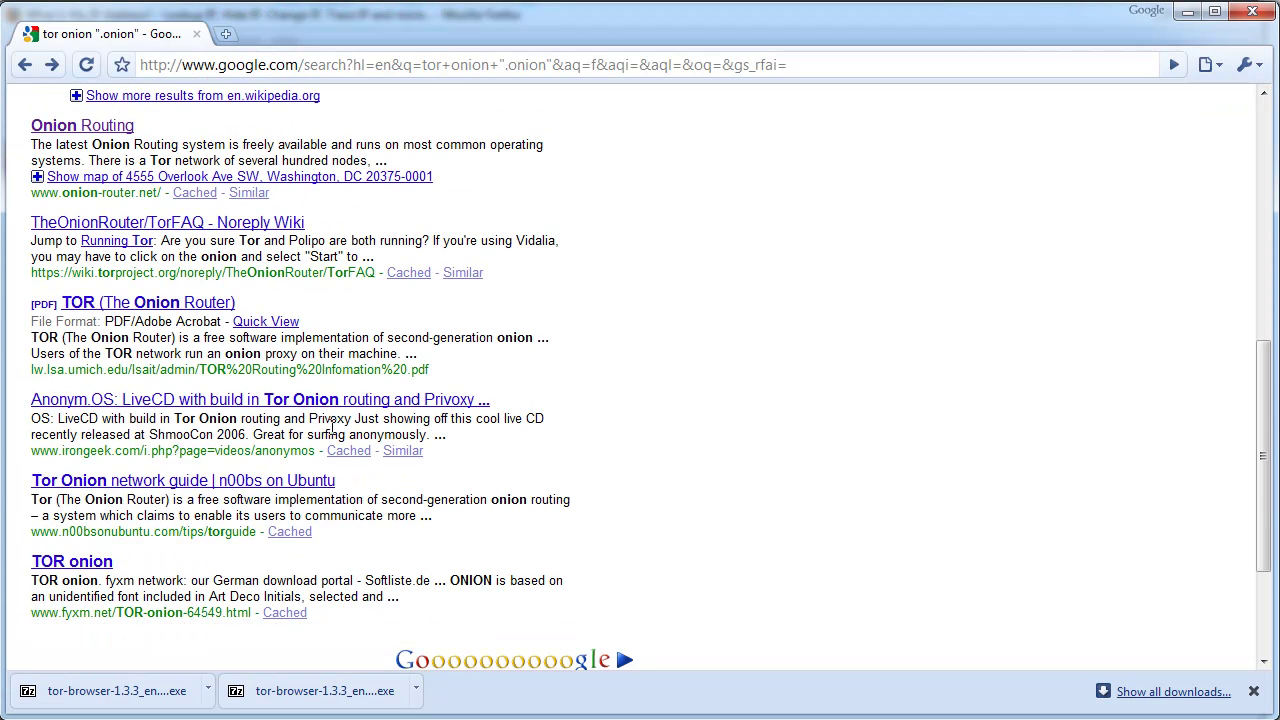
scroll(332, 430, down, 3)
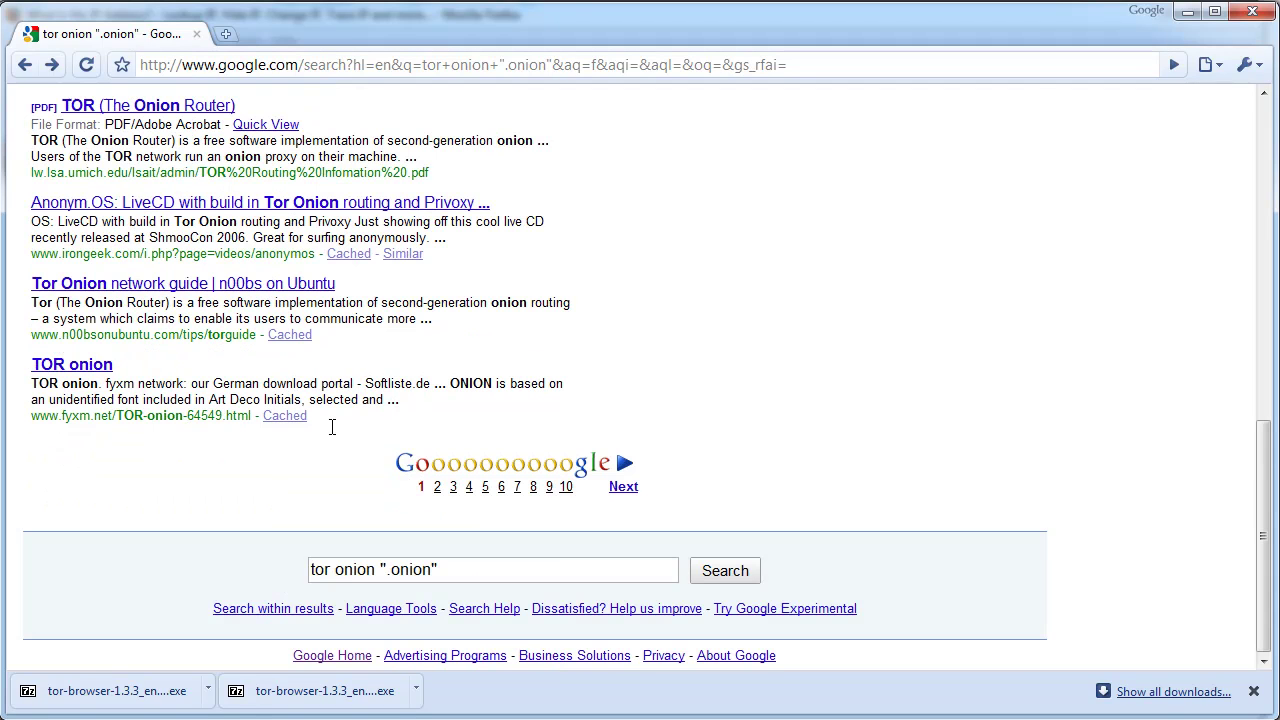
drag(446, 571, 381, 566)
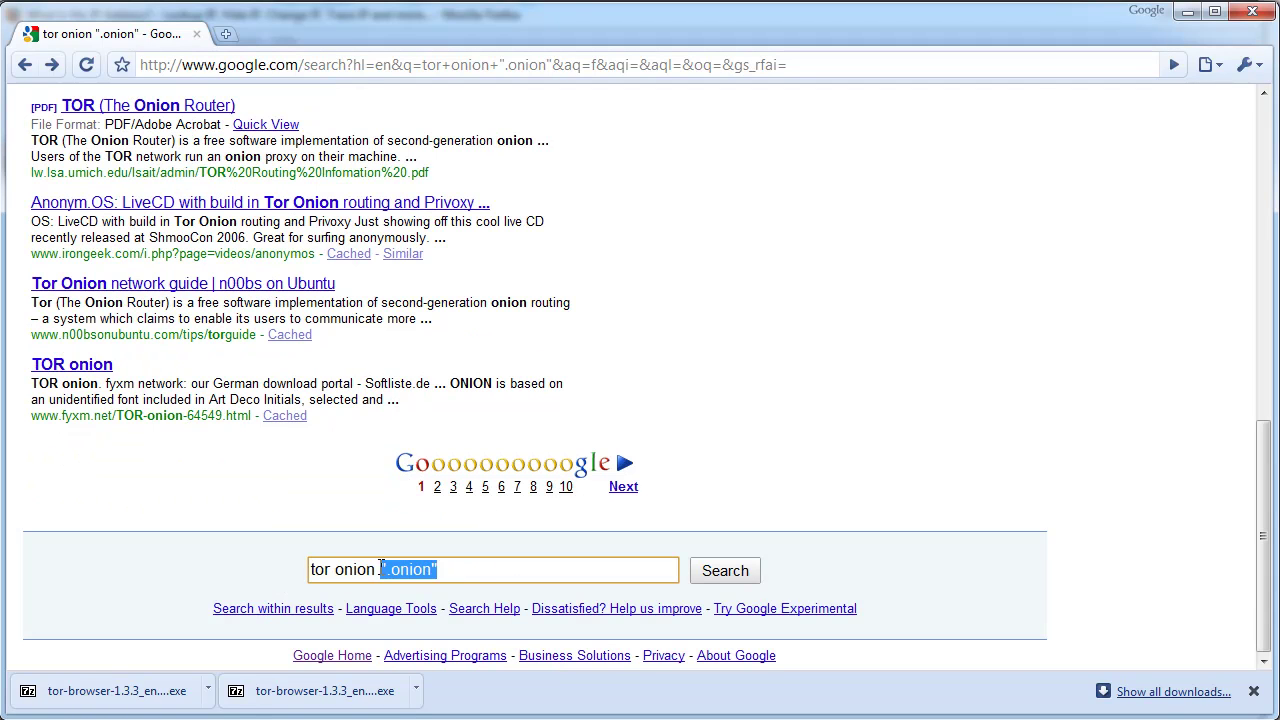
text(site)
key(Return)
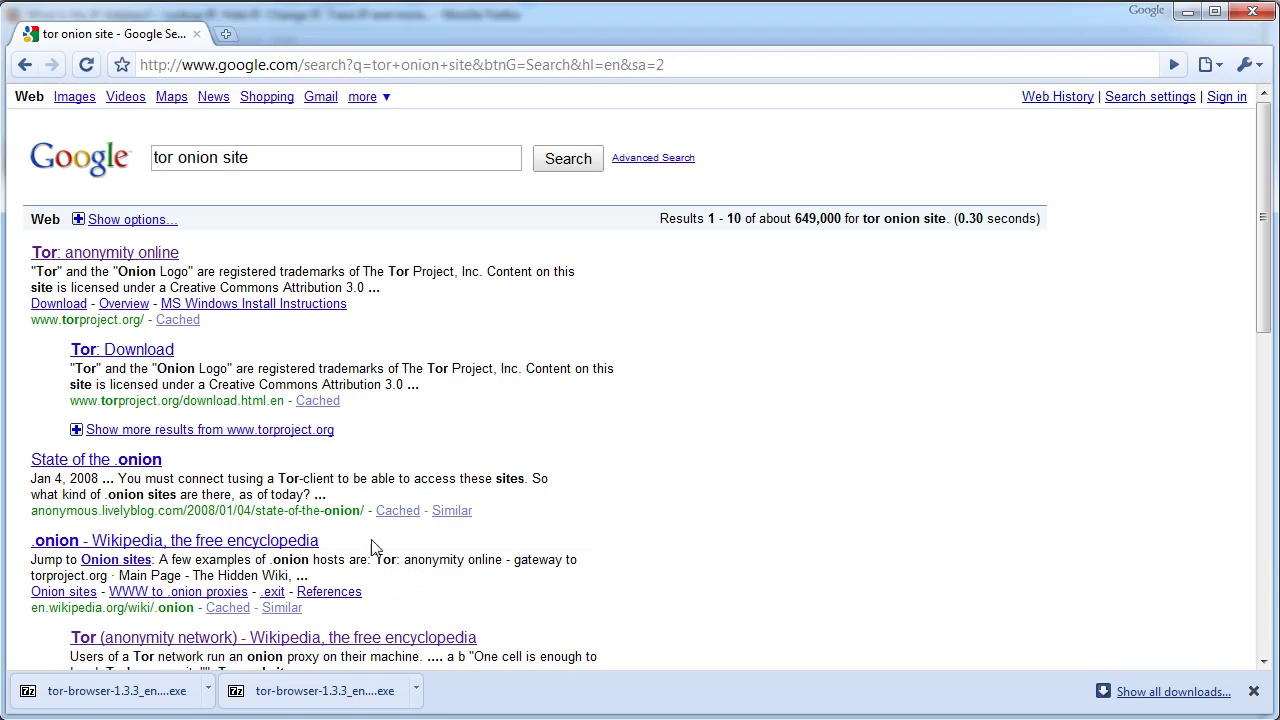
Step: Open the Wikipedia article on .onion and copy the Hidden Wiki main page's link address from its Onion sites list
click(268, 540)
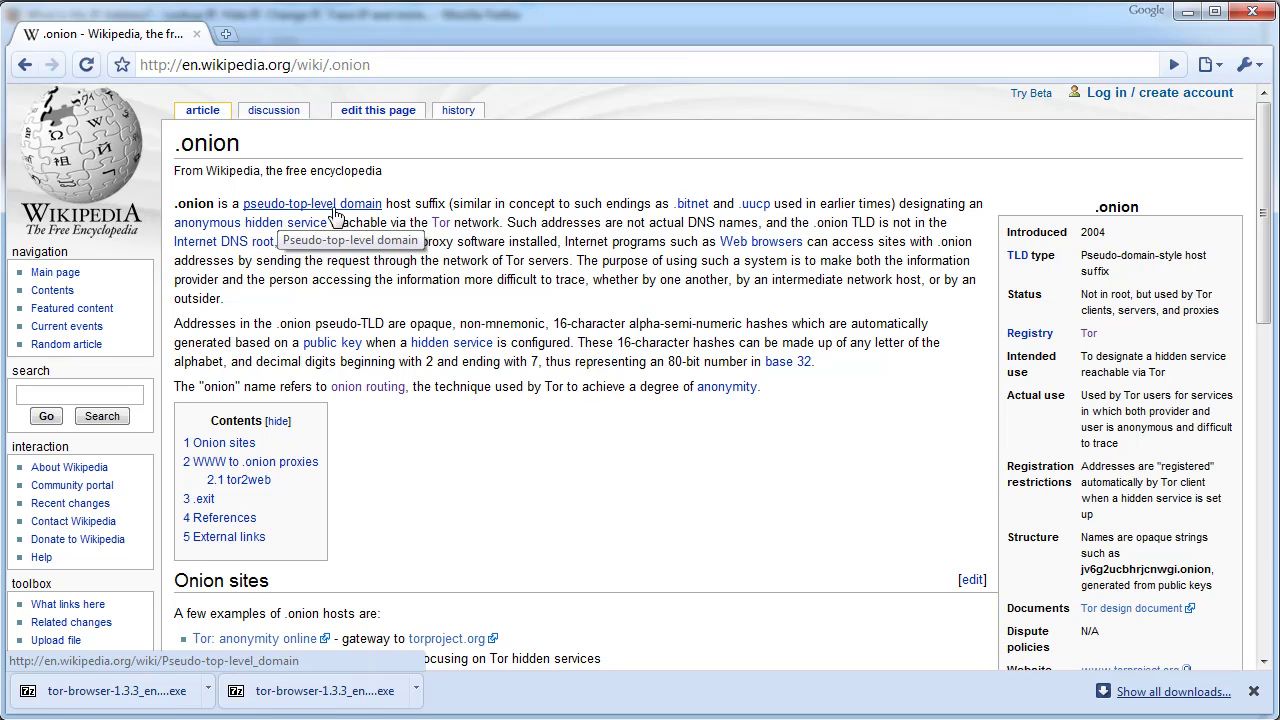
scroll(530, 490, down, 3)
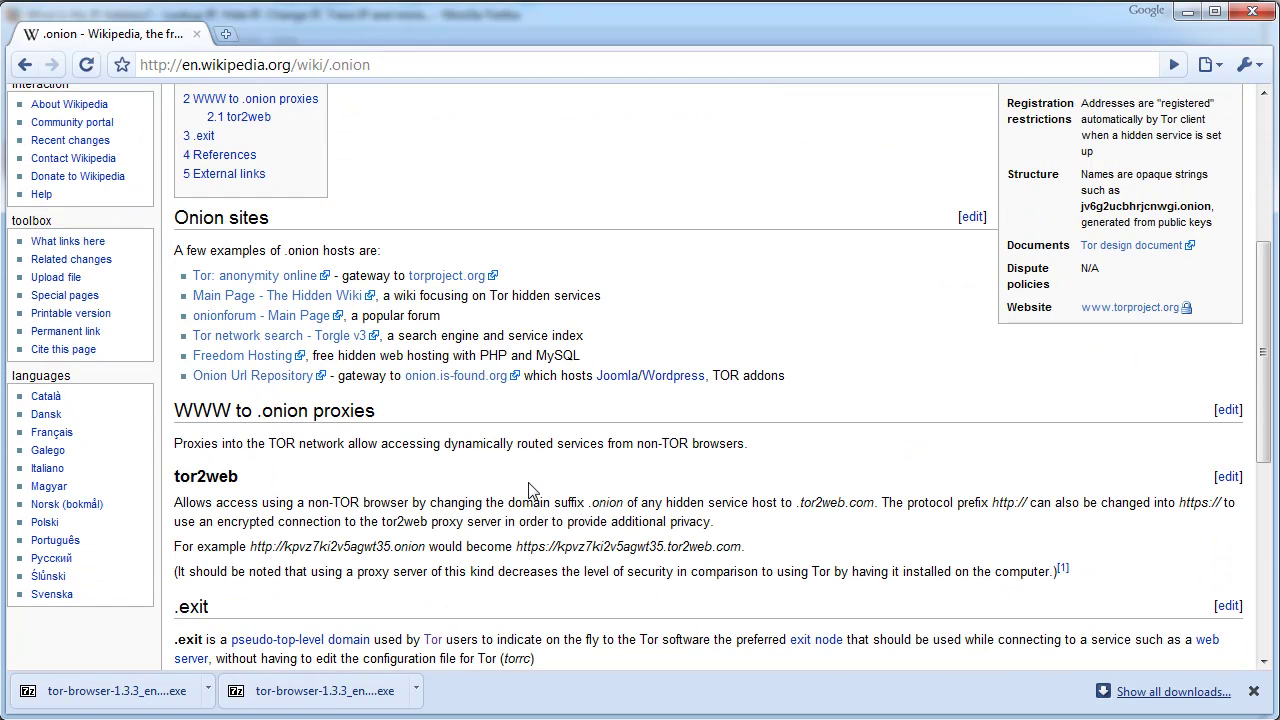
right_click(287, 280)
click(450, 241)
right_click(323, 303)
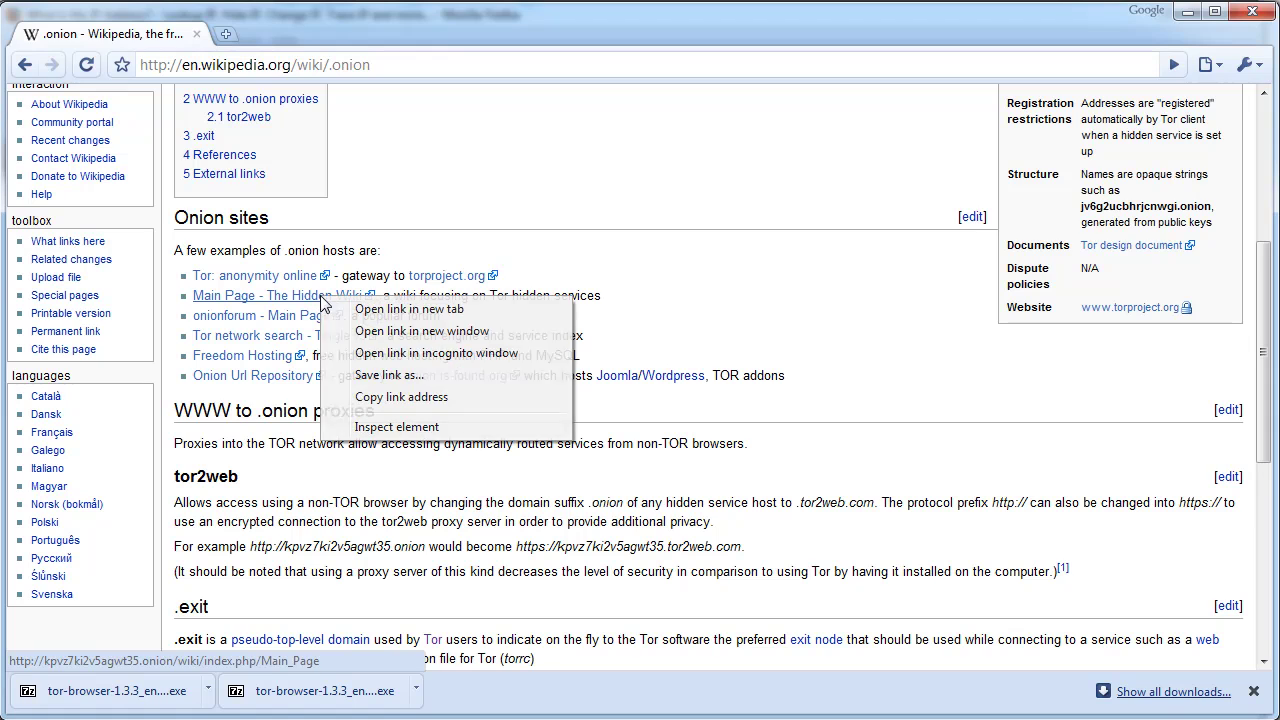
click(400, 397)
Step: Try to load the copied Hidden Wiki .onion address in a new Chrome tab
click(225, 34)
key(ctrl+v)
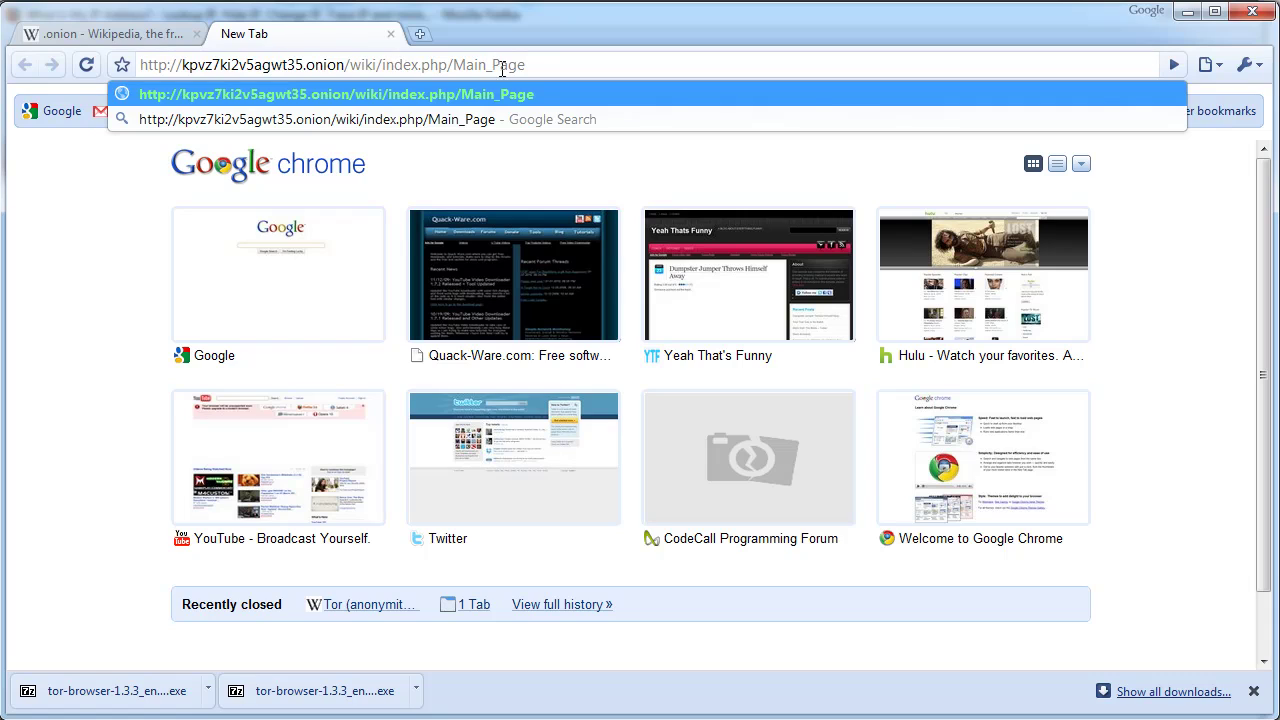
drag(303, 70, 345, 70)
click(537, 64)
key(Return)
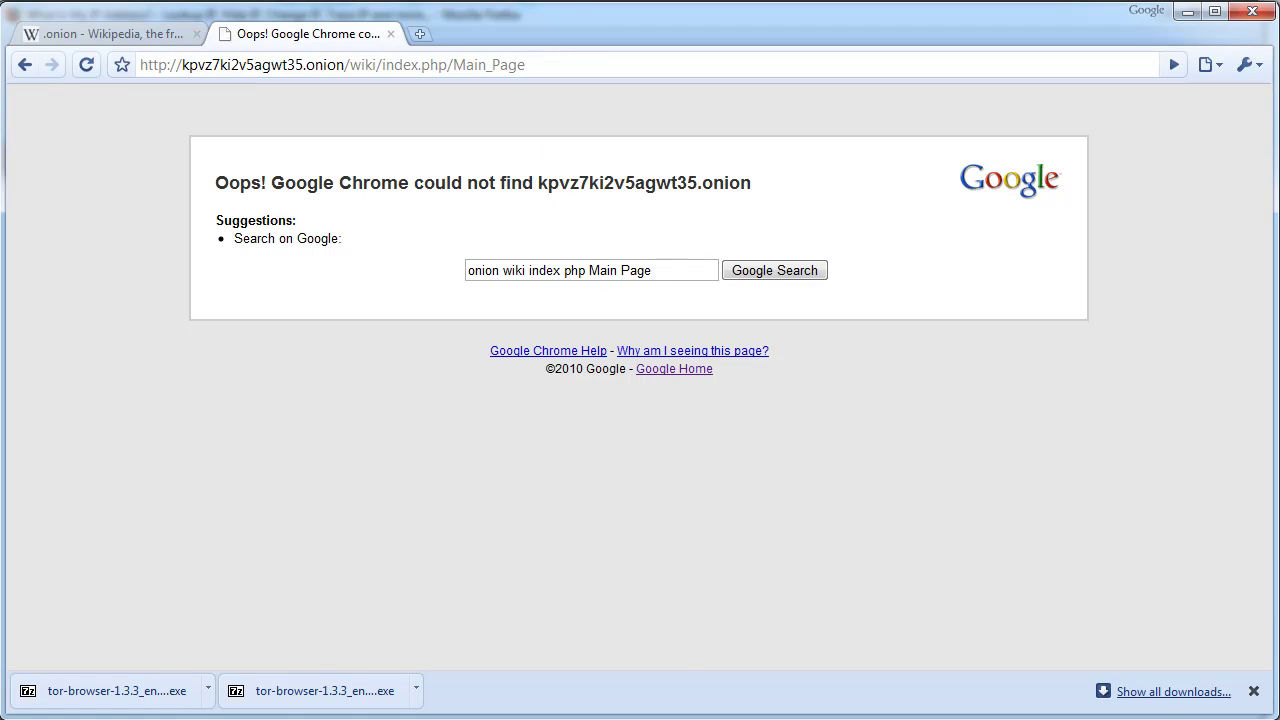
Step: Switch to Firefox and check the IP address shown on whatismyipaddress.com
key(alt+Tab)
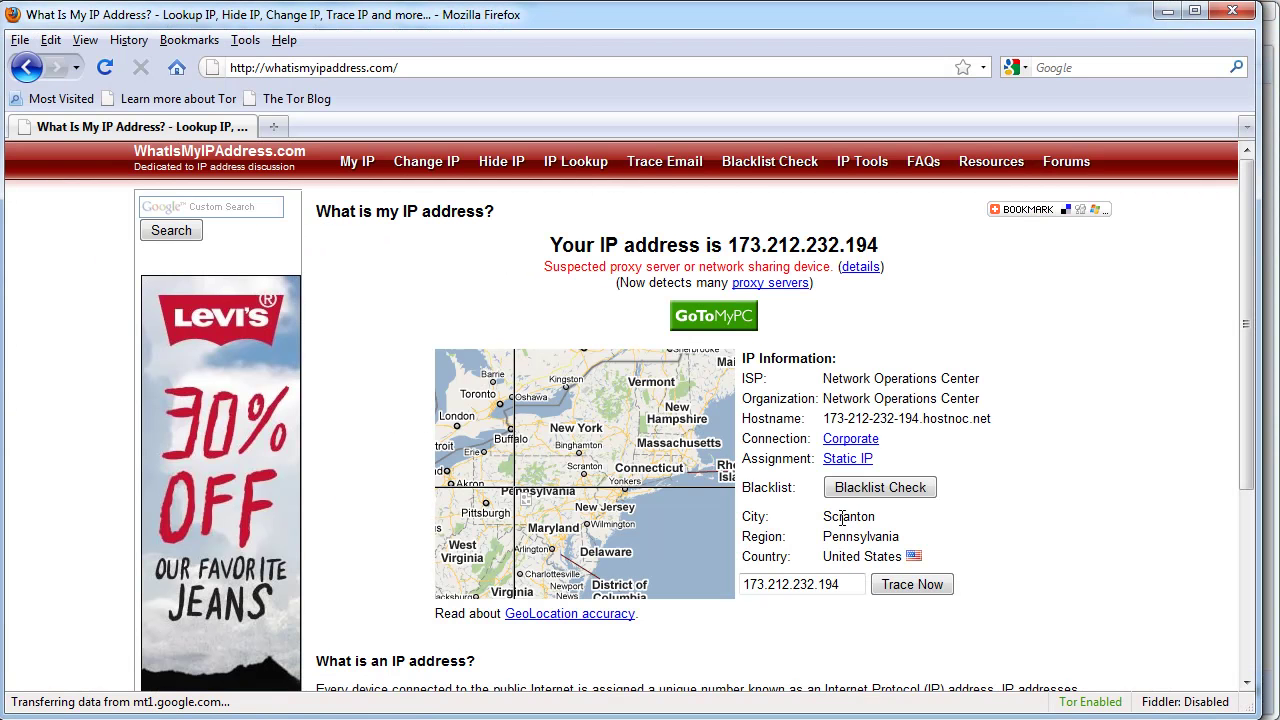
double_click(742, 244)
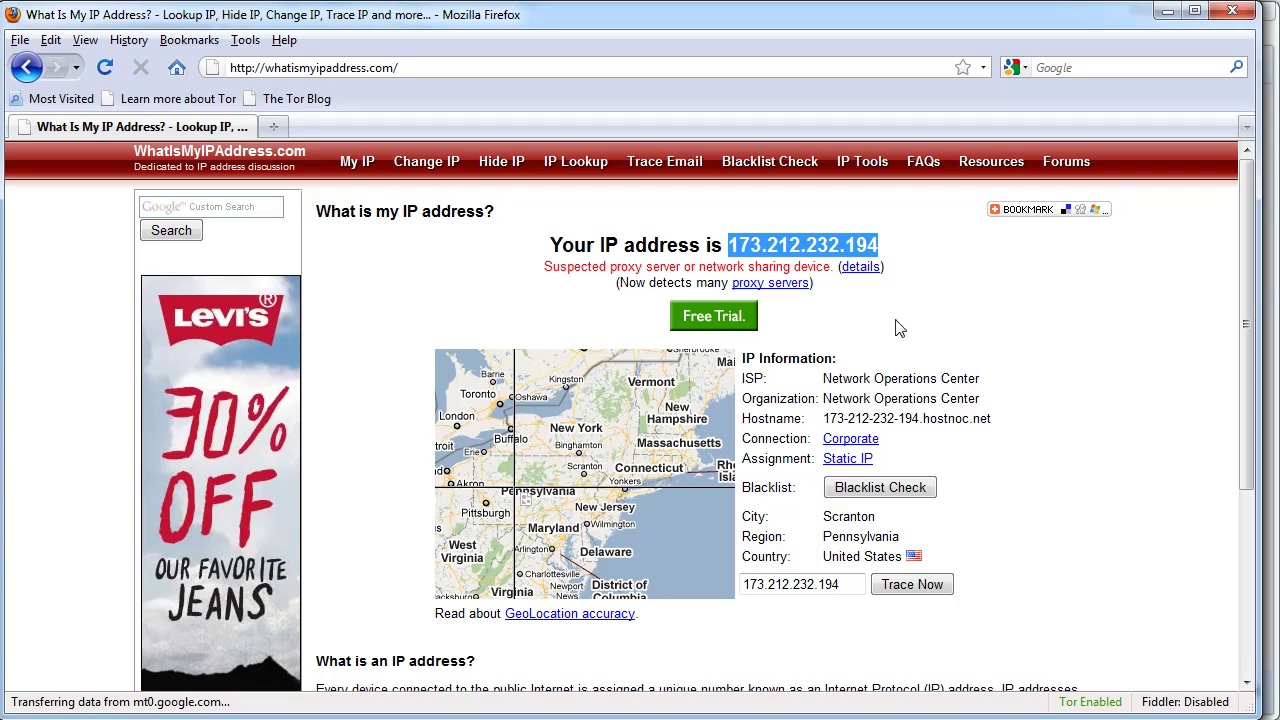
click(1100, 346)
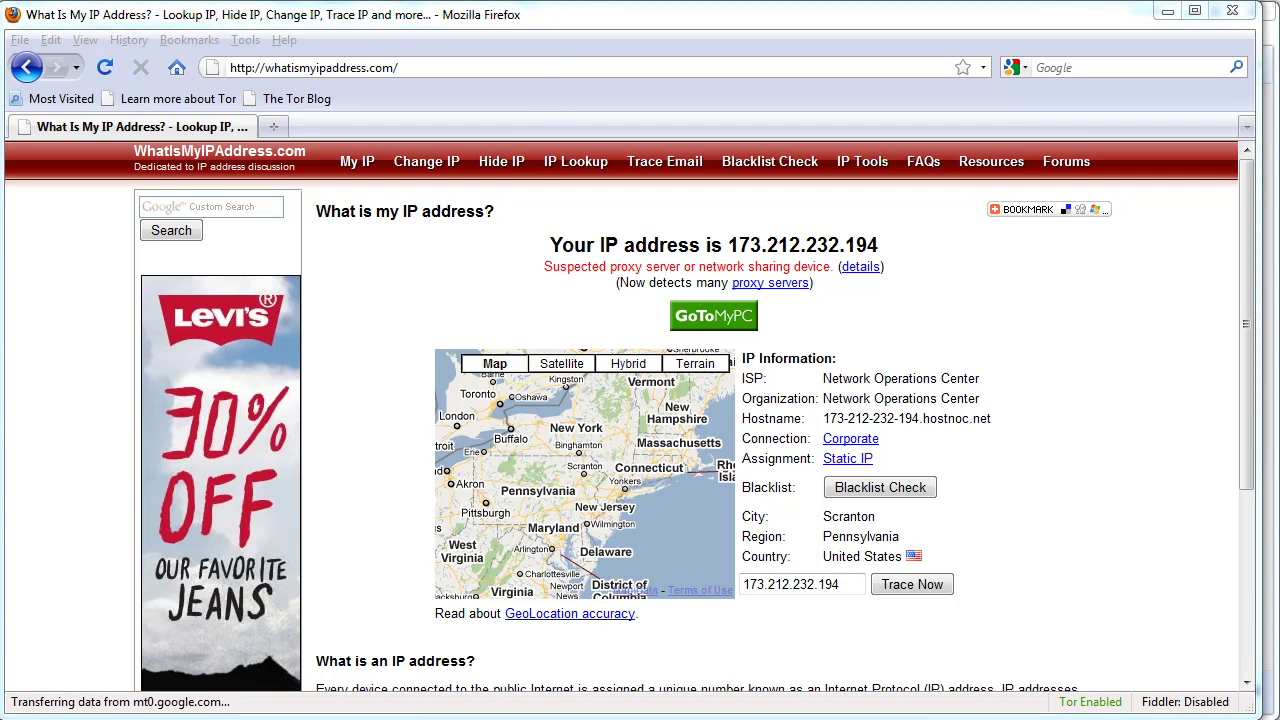
Step: Request a new identity in the Vidalia Control Panel and reload whatismyipaddress.com in Firefox
click(400, 316)
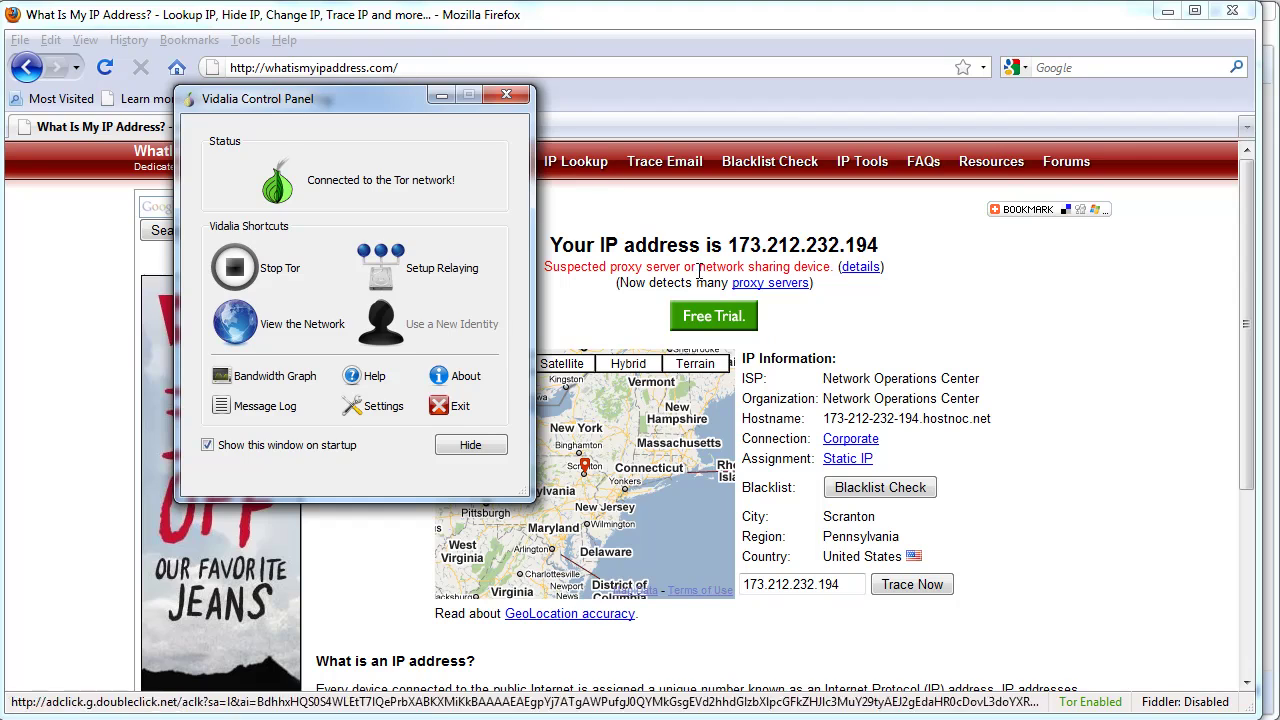
click(340, 65)
key(Return)
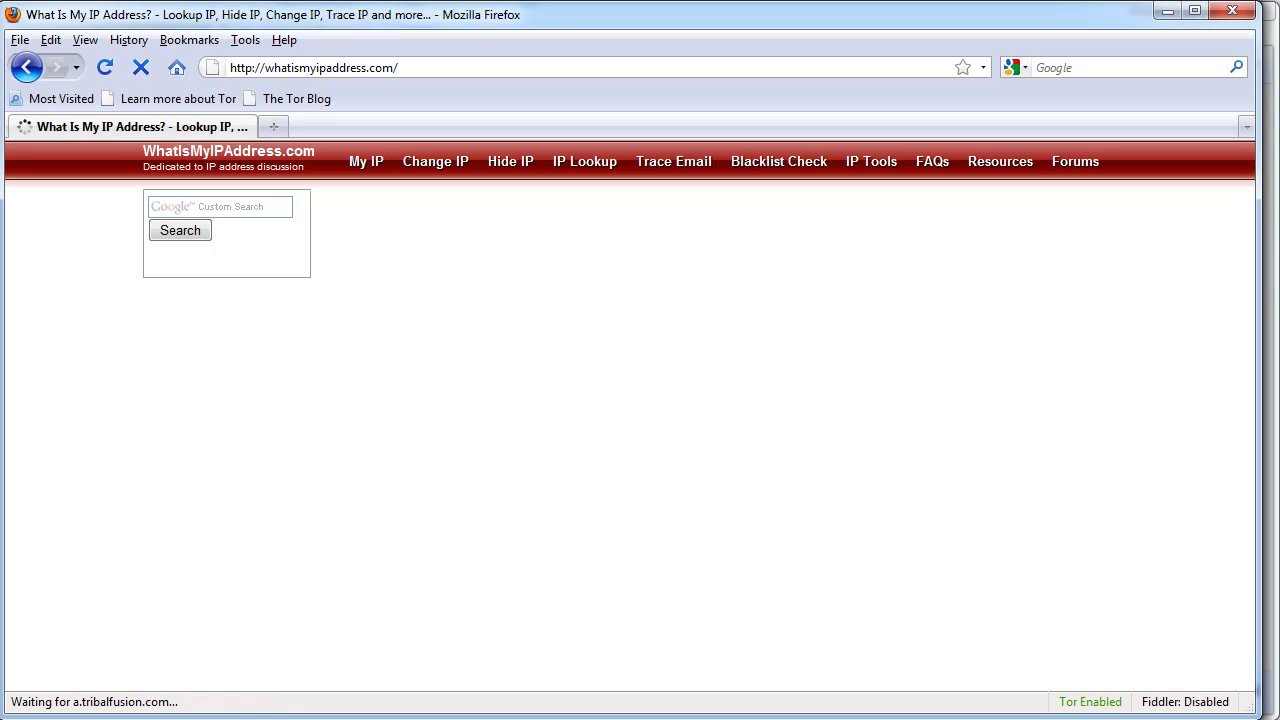
click(271, 127)
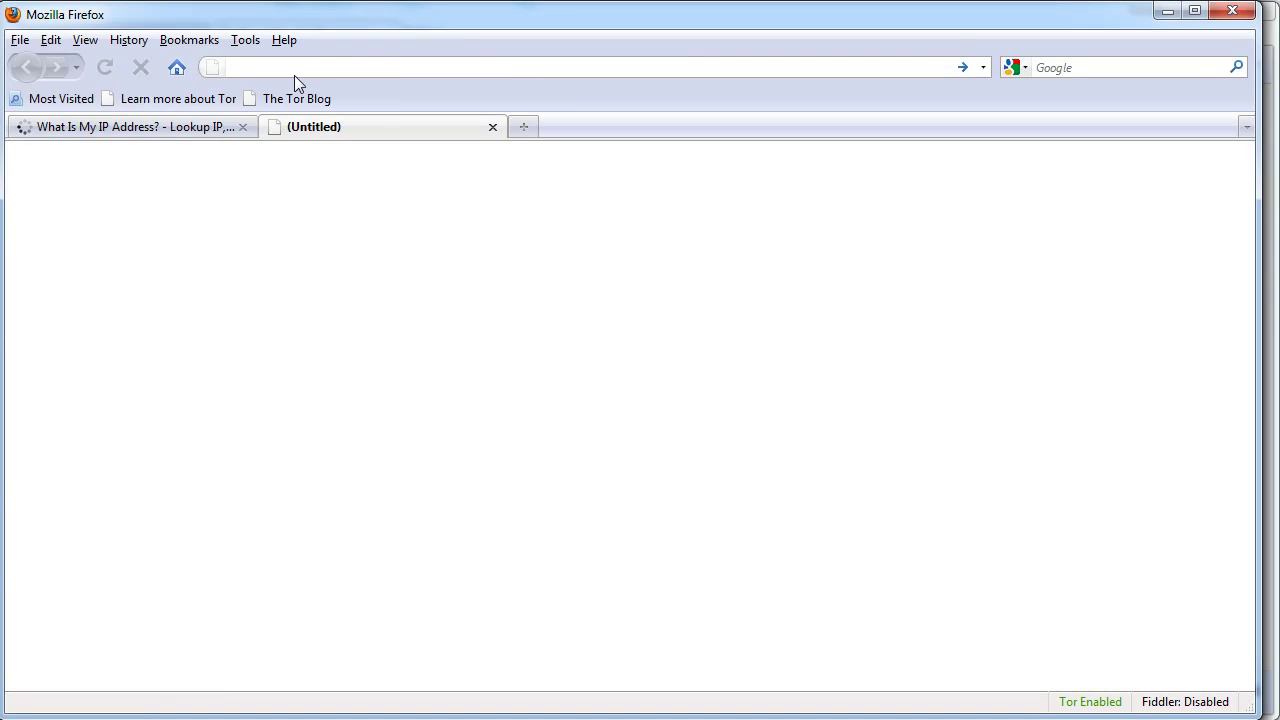
key(ctrl+v)
key(Return)
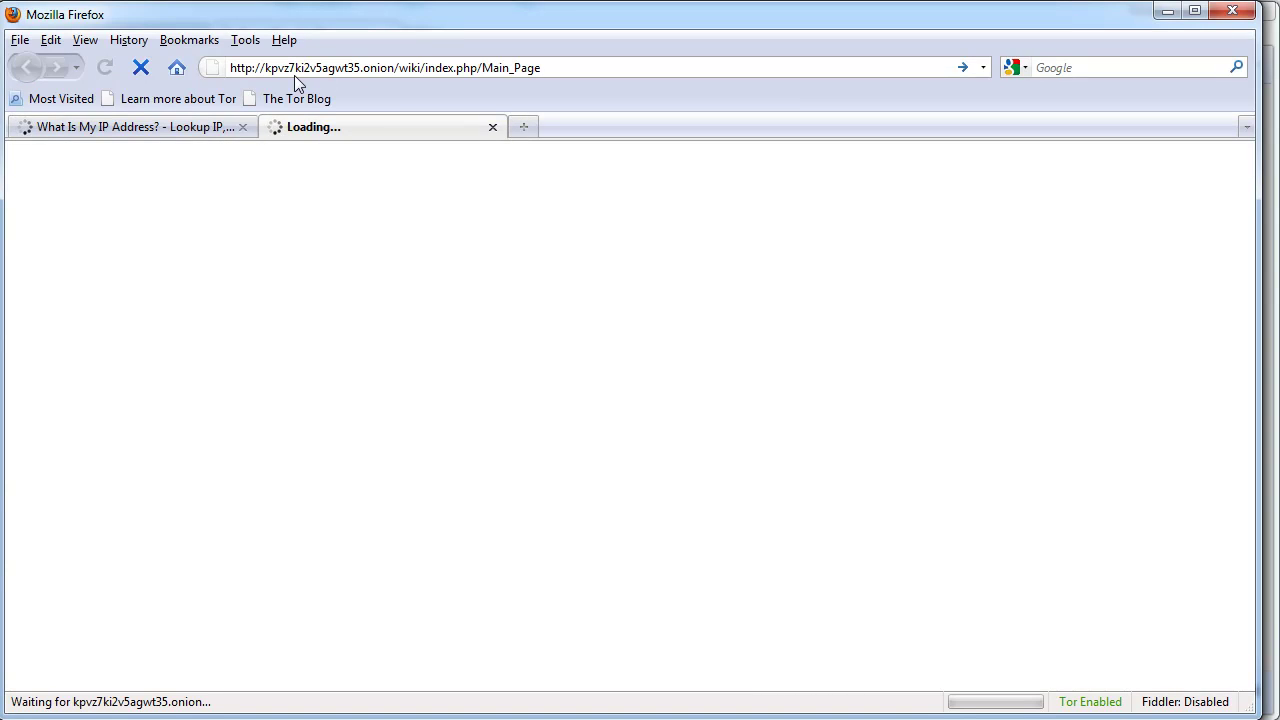
drag(356, 68, 808, 51)
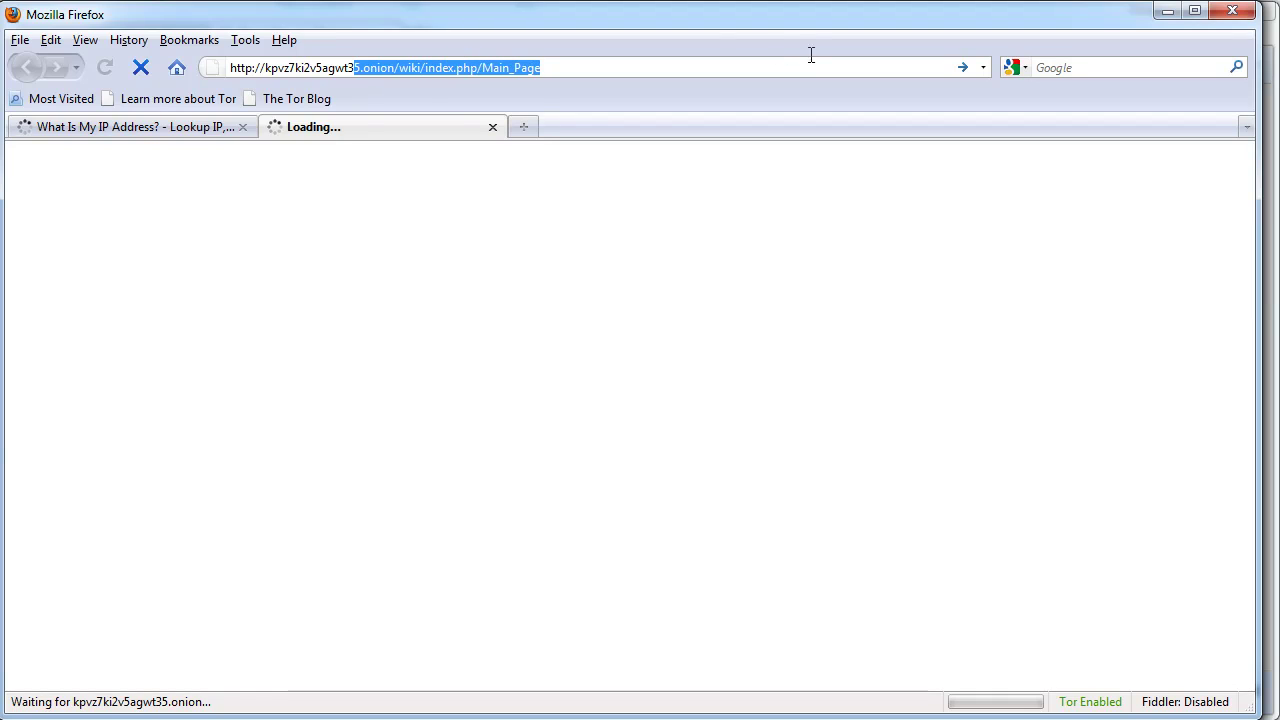
Step: Return to the What Is My IP Address? page and copy the IP address it shows
click(224, 128)
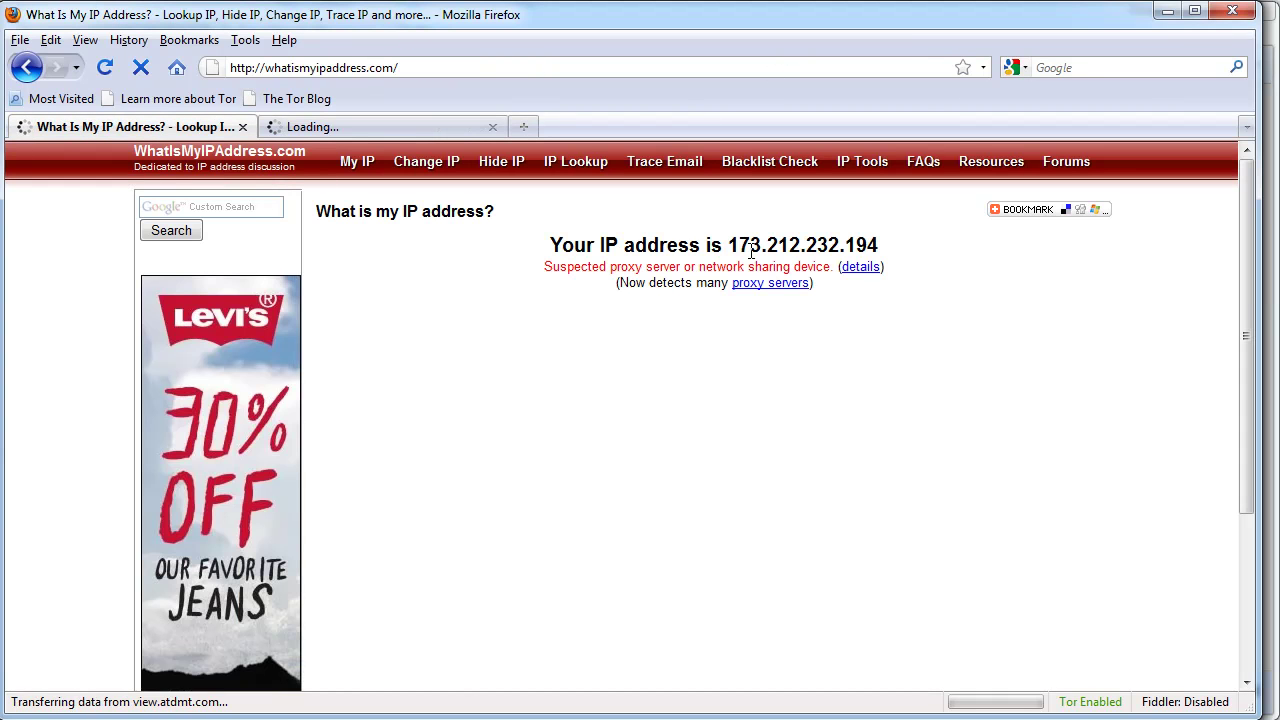
drag(738, 246, 878, 246)
click(905, 249)
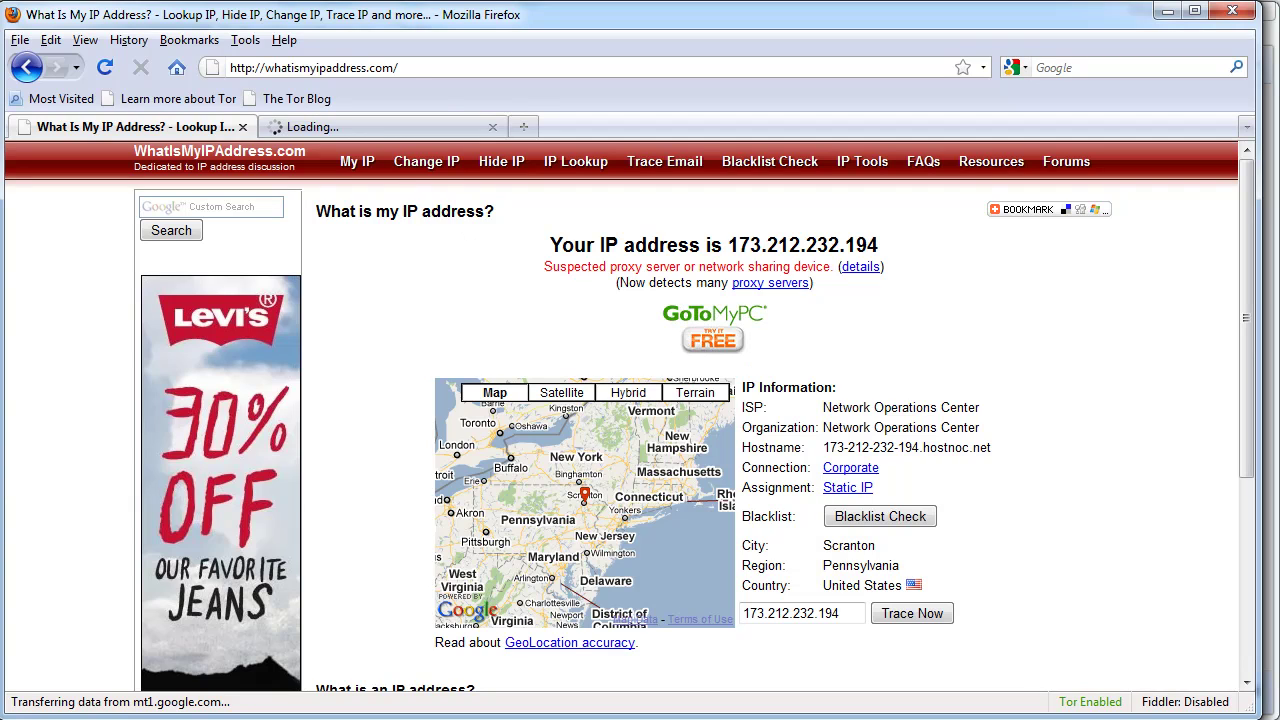
drag(880, 246, 728, 246)
key(ctrl+c)
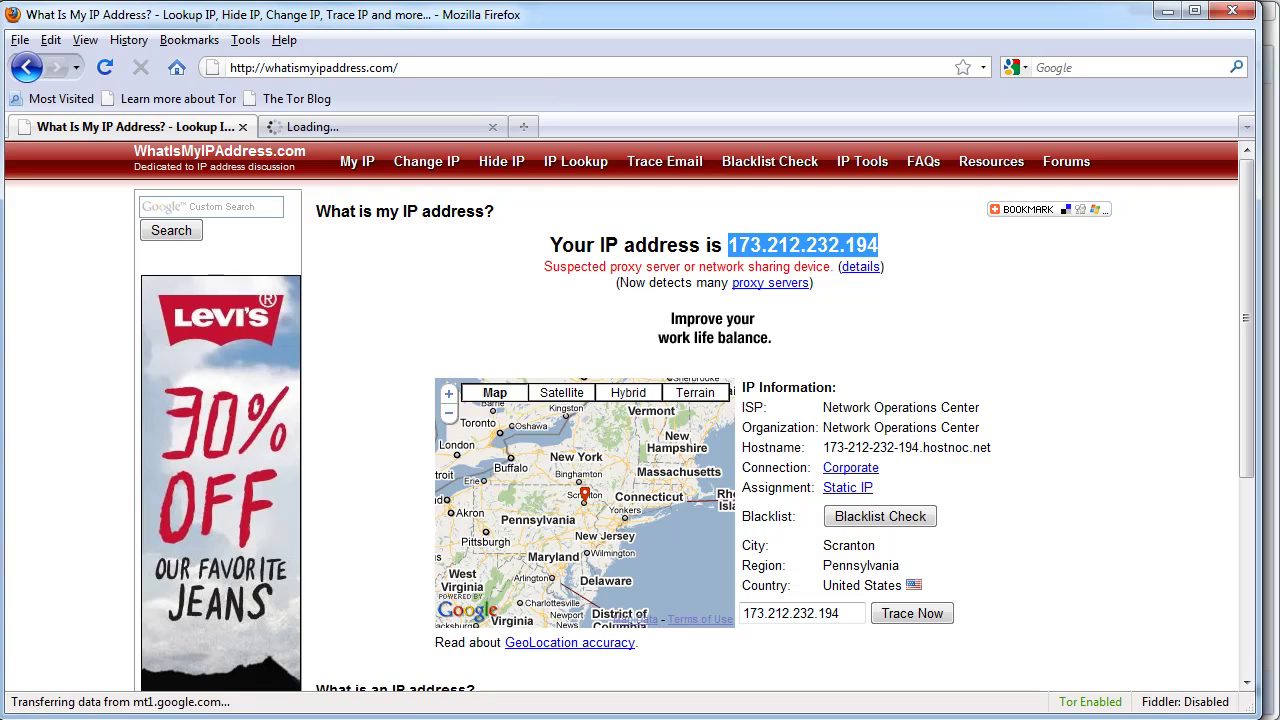
Step: Switch to Vidalia, request another new identity, and load whatismyipaddress.com again in Firefox
key(alt+Tab)
click(418, 322)
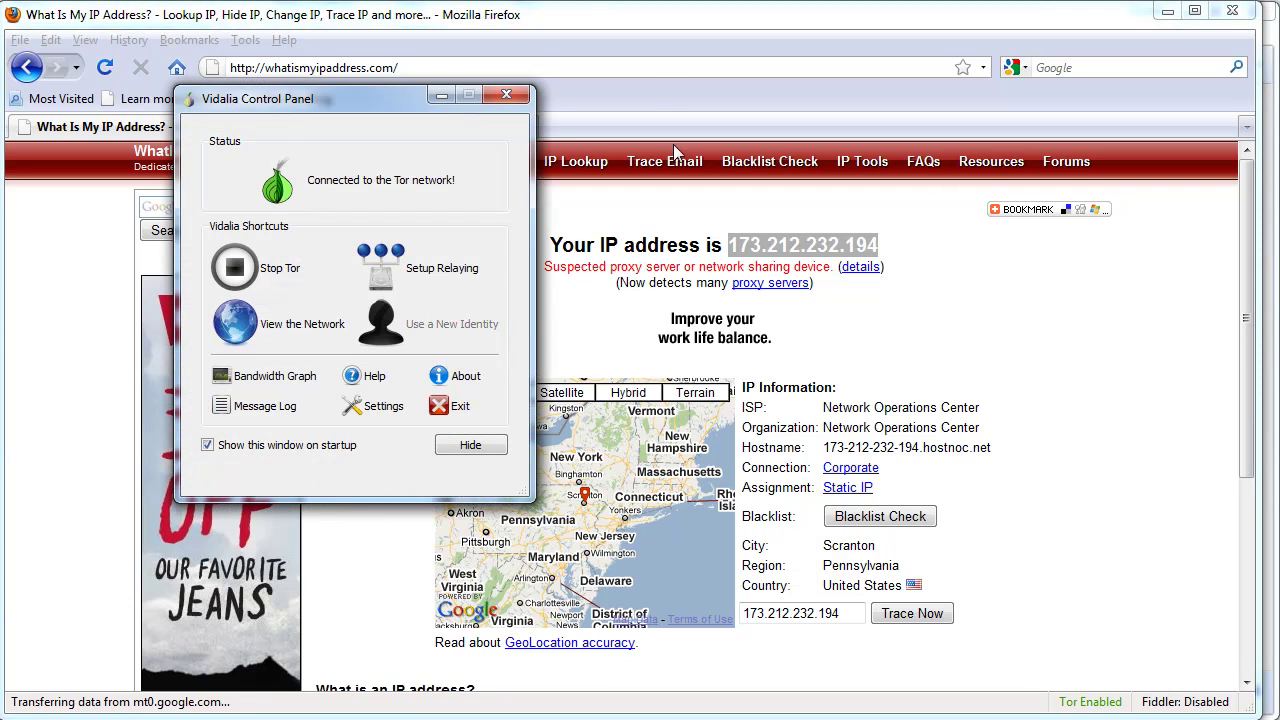
click(447, 64)
key(Return)
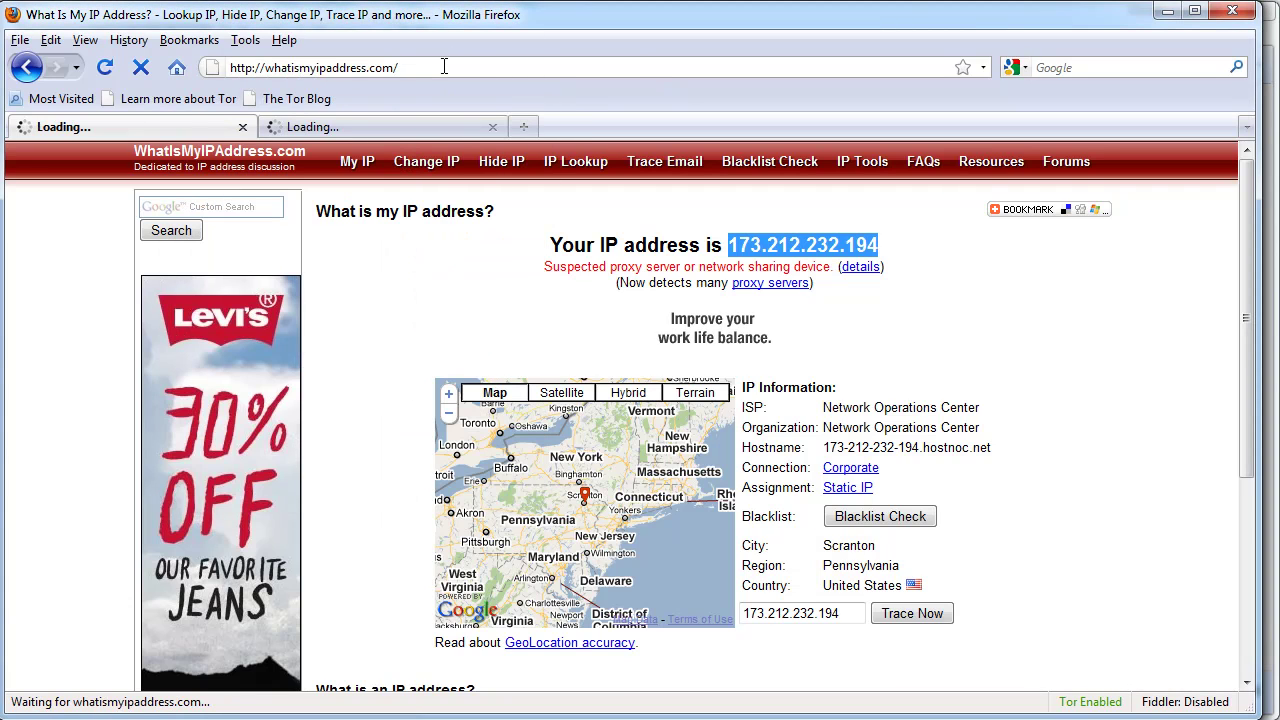
Step: Paste the copied IP address into Firefox's Google search field for comparison and return to the Hidden Wiki page
click(293, 127)
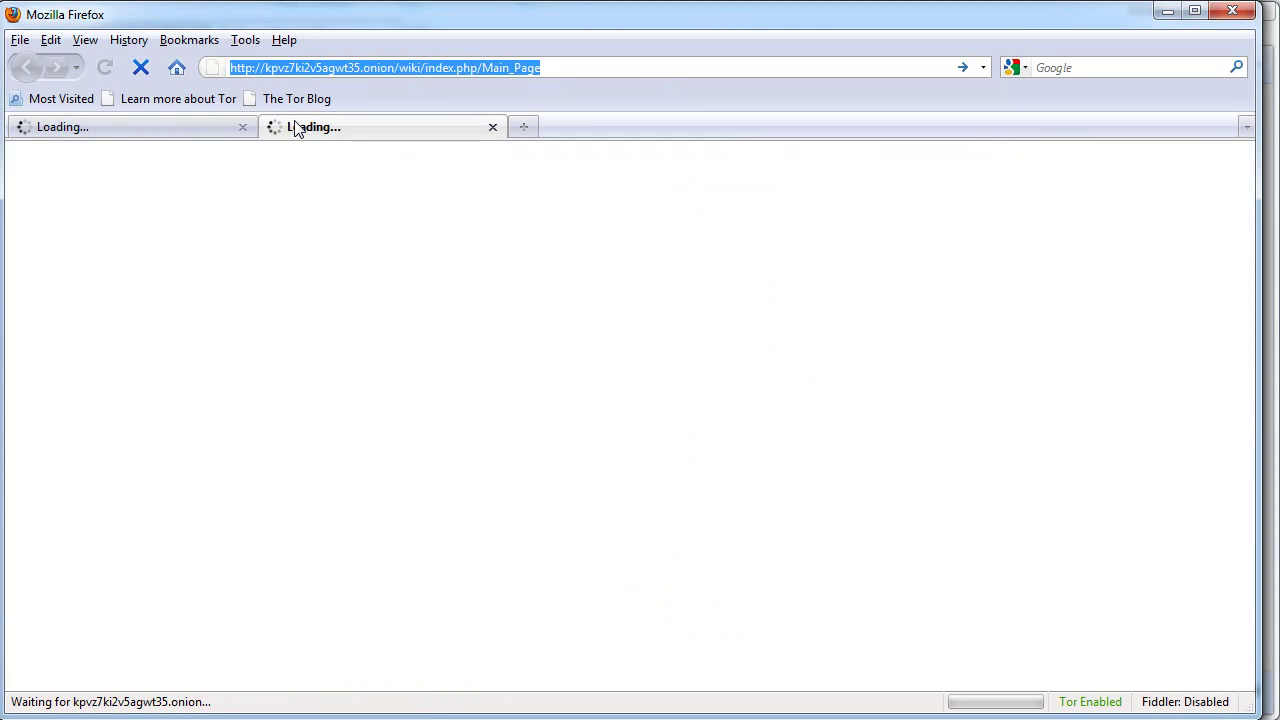
click(160, 136)
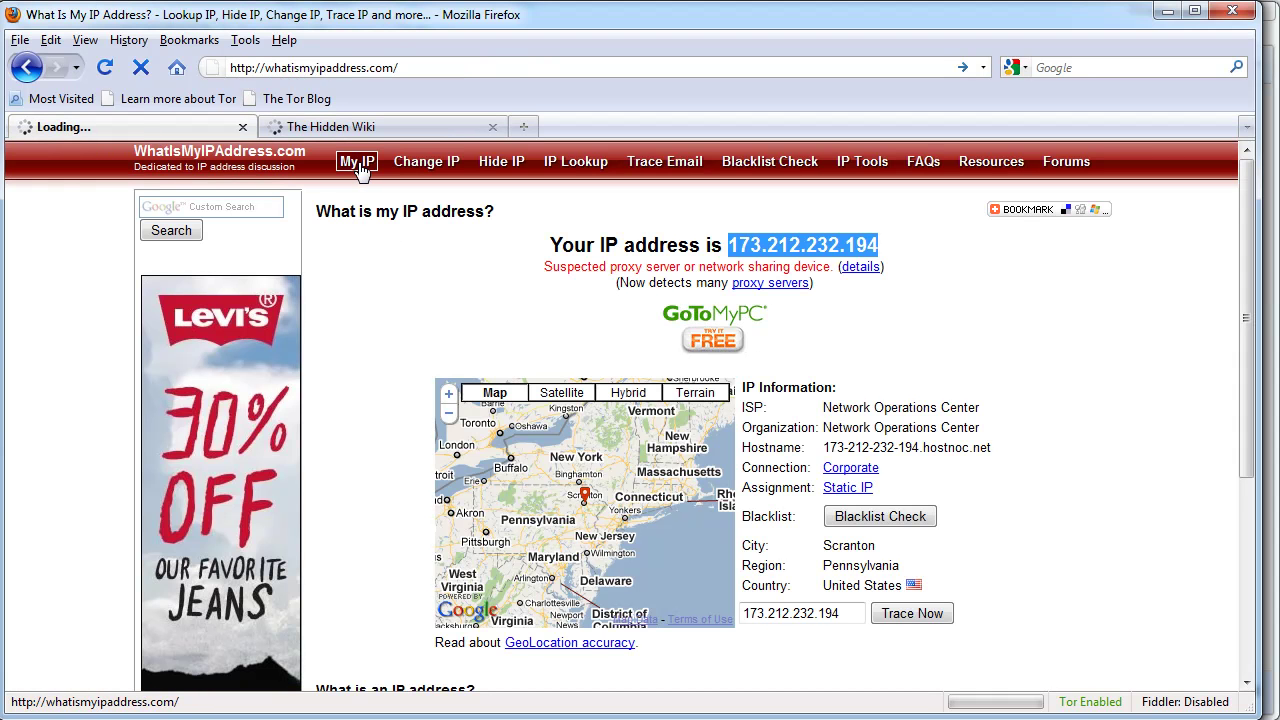
click(1168, 66)
key(ctrl+v)
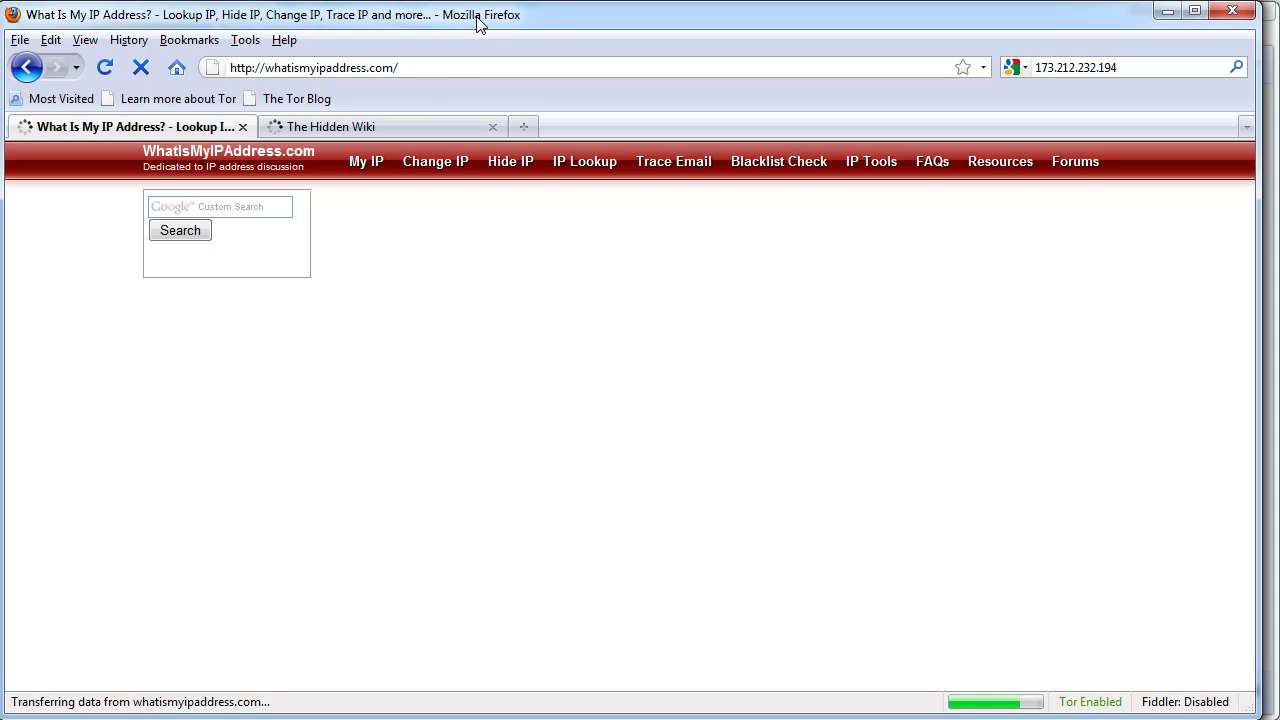
click(416, 118)
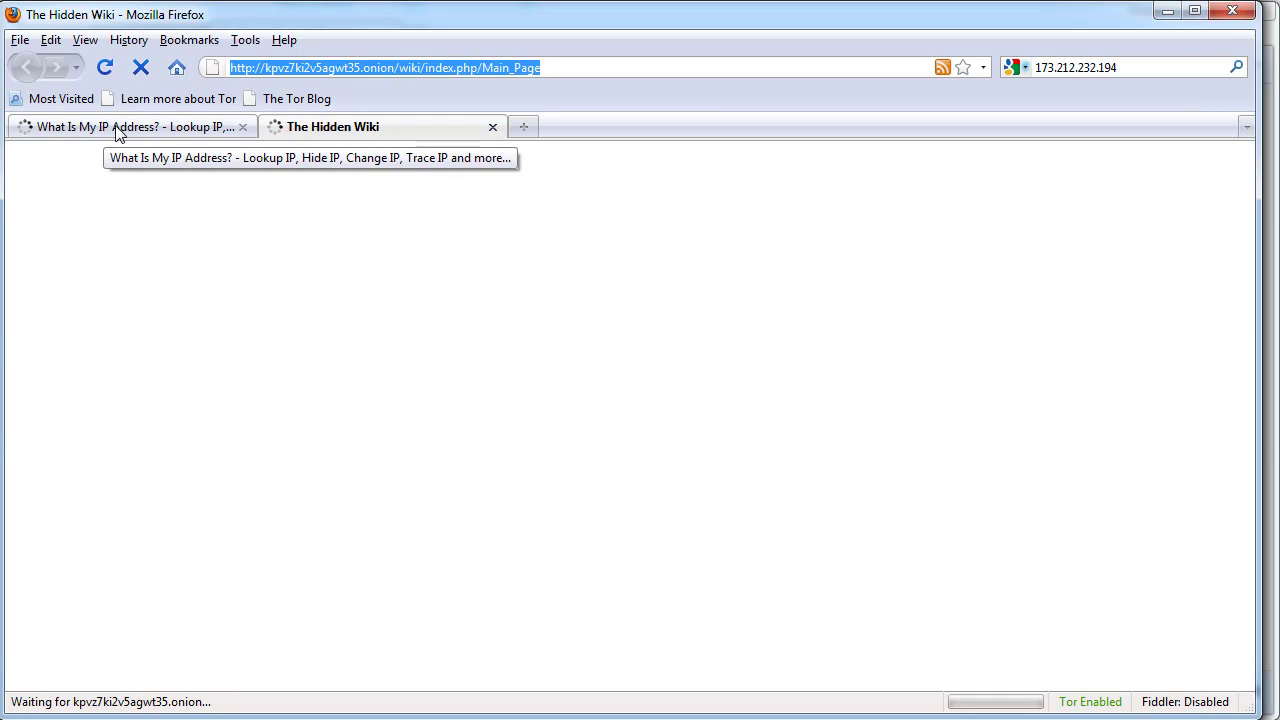
click(364, 67)
drag(364, 67, 321, 62)
click(400, 67)
drag(418, 73, 245, 67)
click(229, 77)
click(718, 68)
click(180, 129)
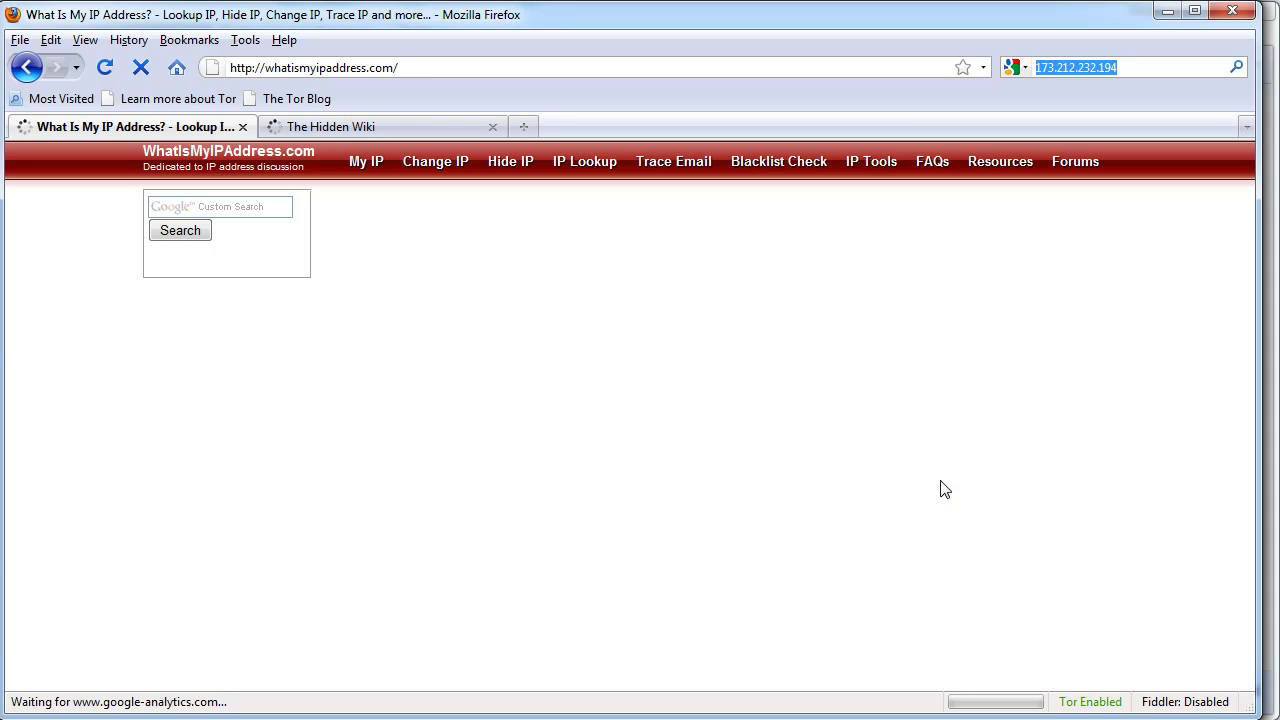
click(305, 132)
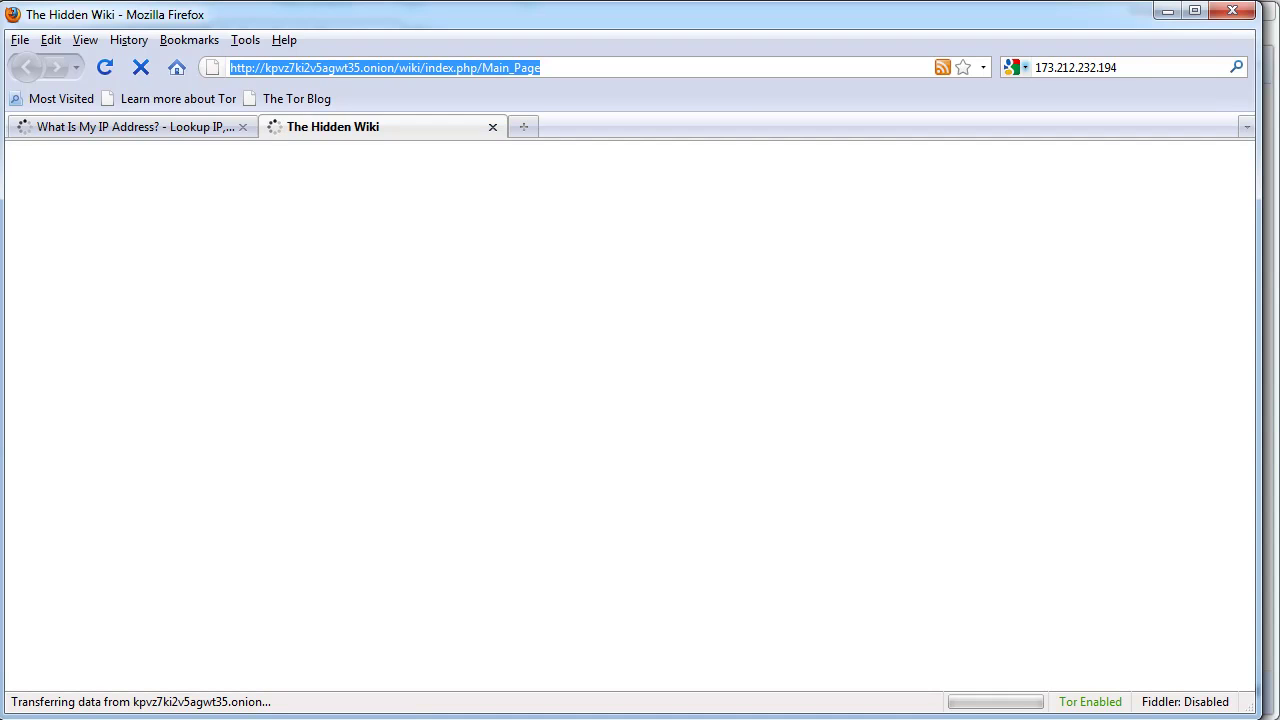
click(207, 135)
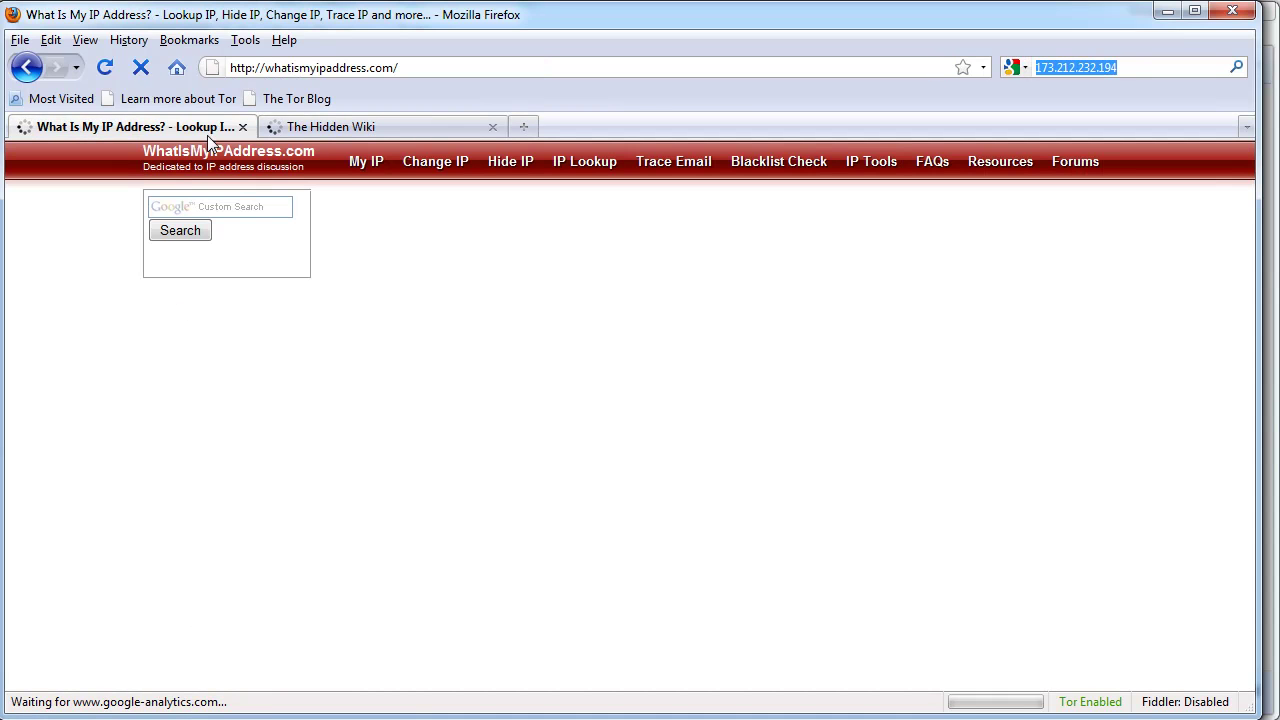
click(306, 128)
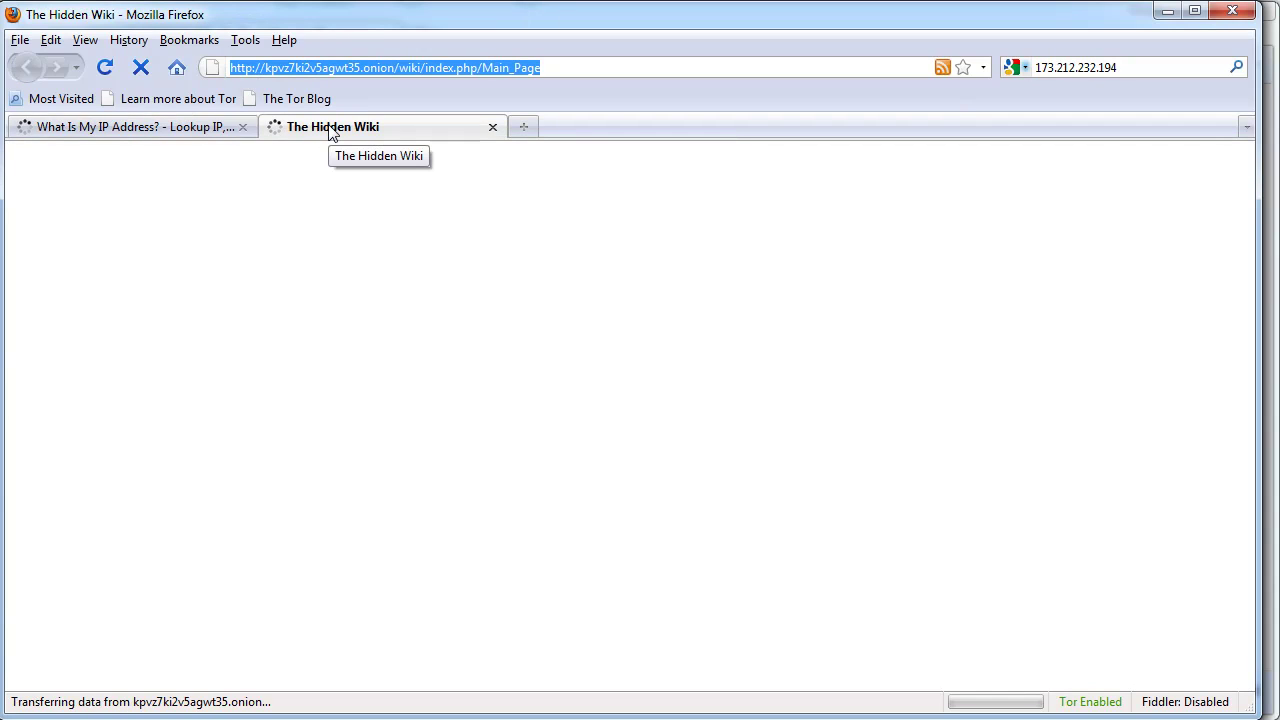
click(210, 137)
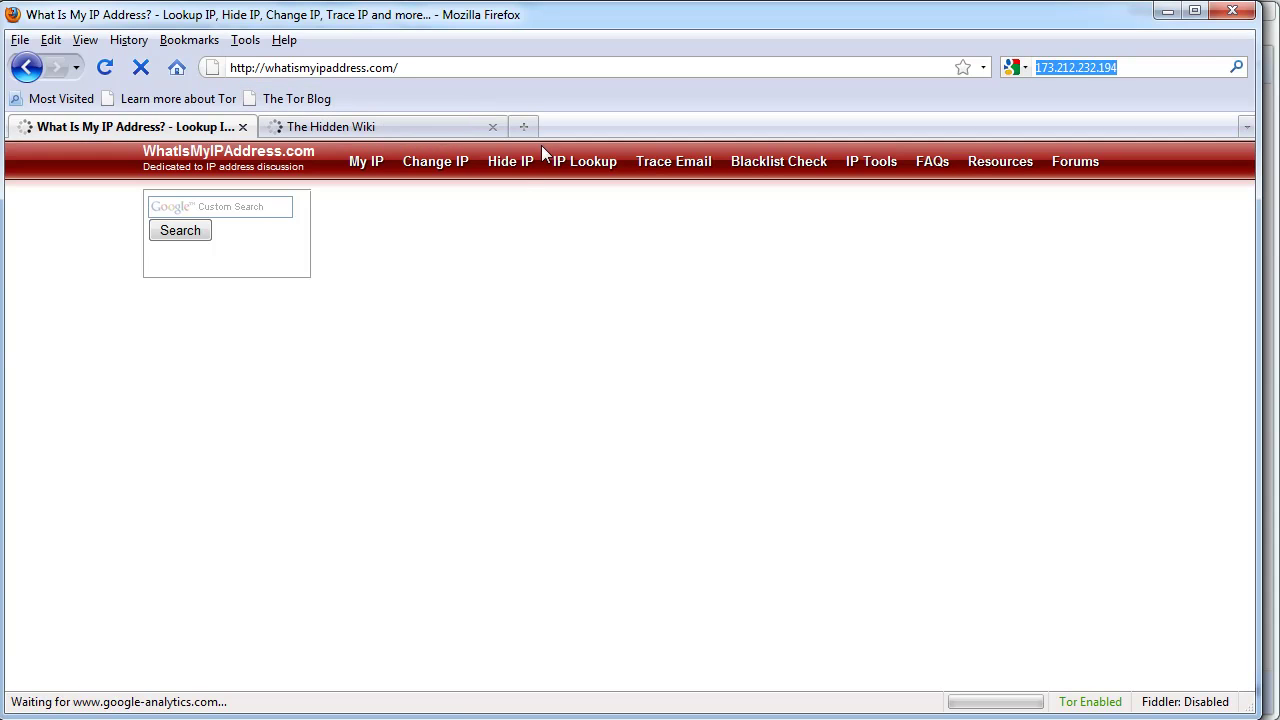
Step: Load google.com in a new Firefox tab
click(523, 127)
text(google.com)
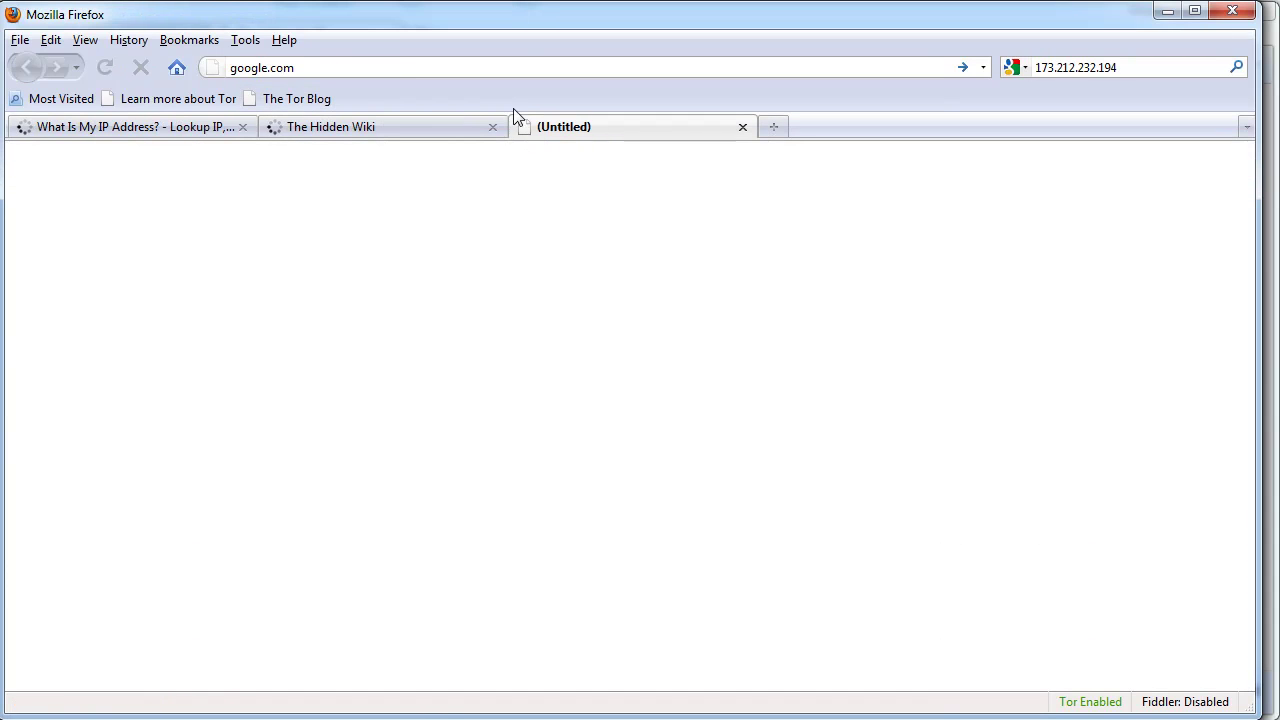
key(Return)
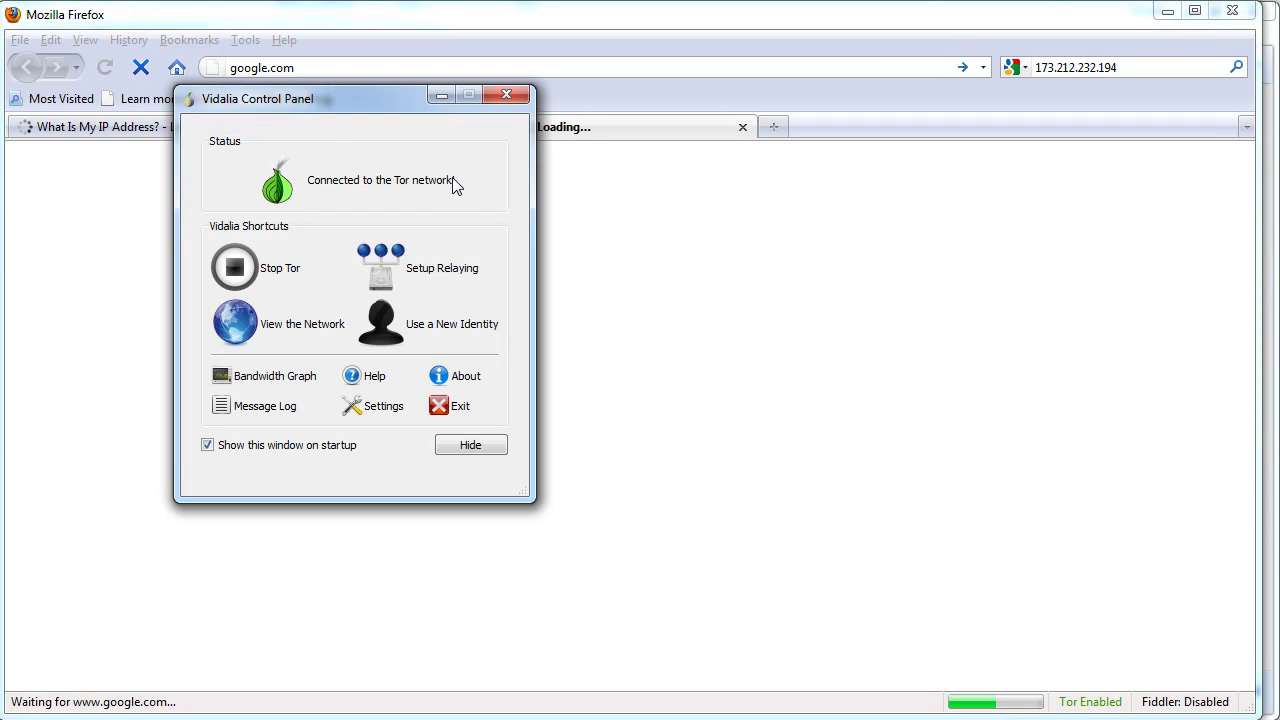
Step: Request a new Tor identity in Vidalia and reload whatismyipaddress.com in its Firefox tab
click(287, 24)
click(200, 124)
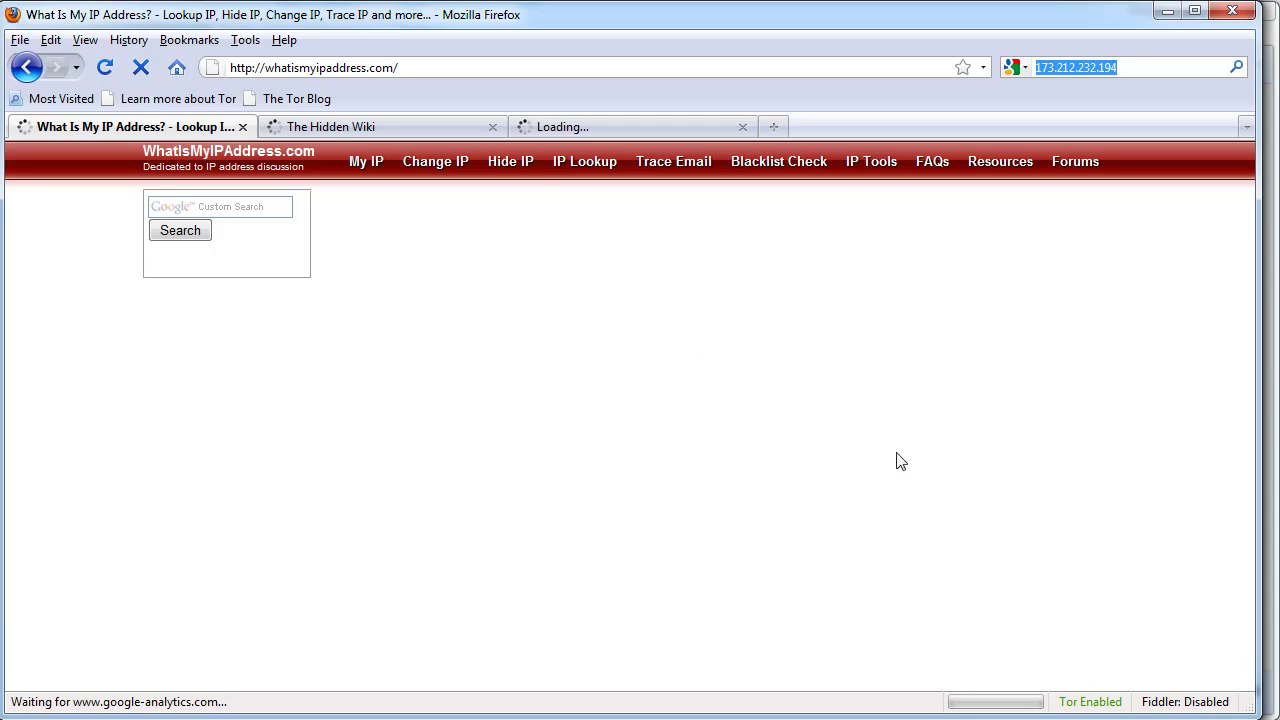
key(alt+Tab)
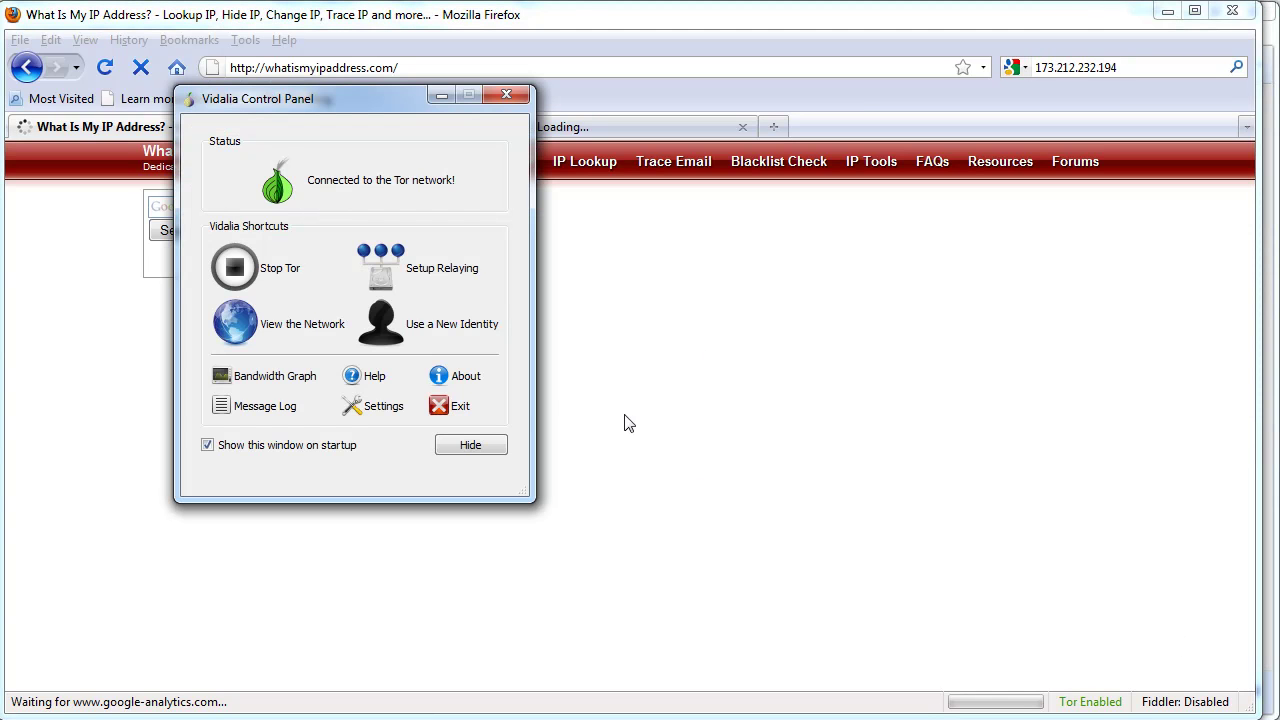
click(417, 337)
key(alt+Tab)
click(329, 71)
key(Return)
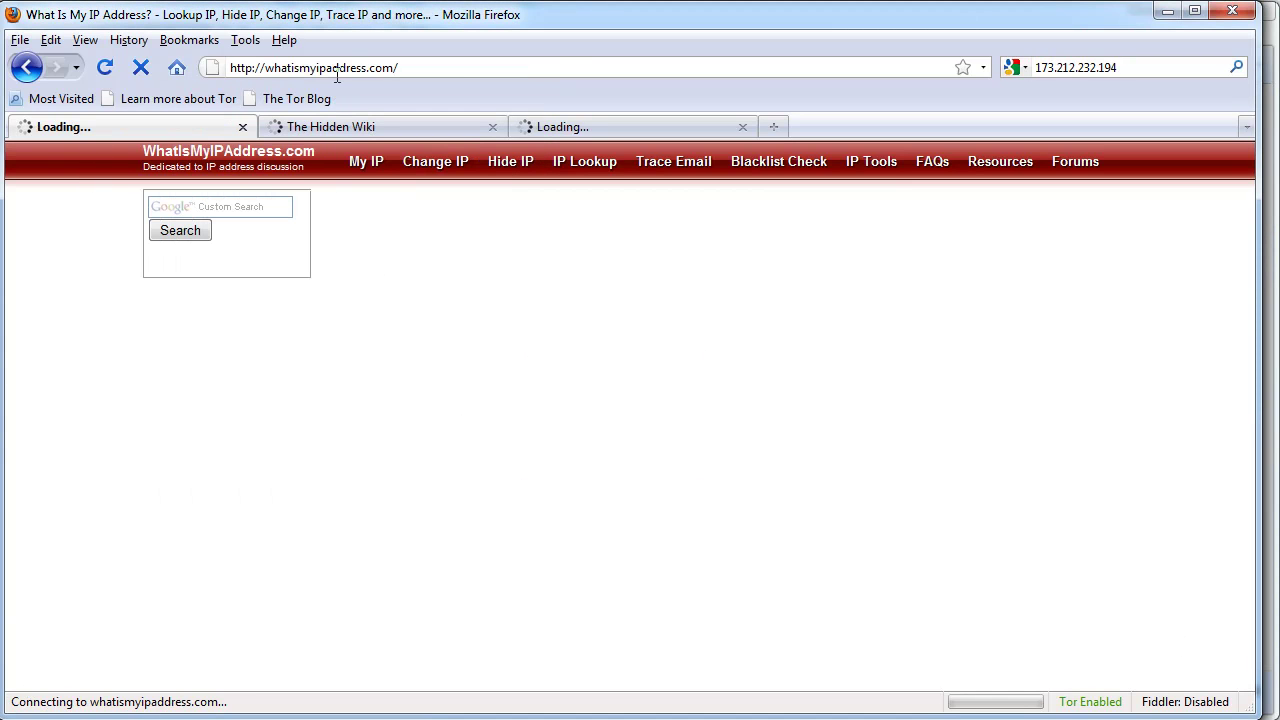
Step: Check the google.com tab, return to What Is My IP Address?, and compare its address with the one saved in the search field
click(549, 126)
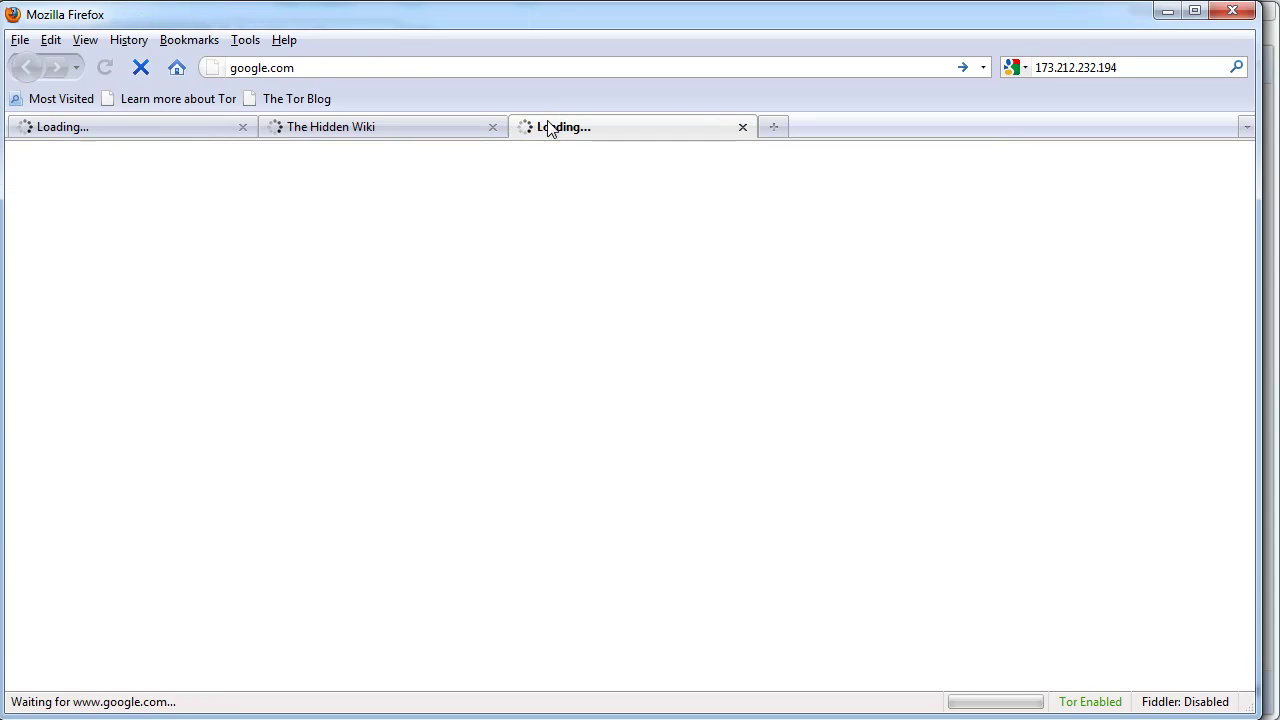
click(354, 65)
click(175, 127)
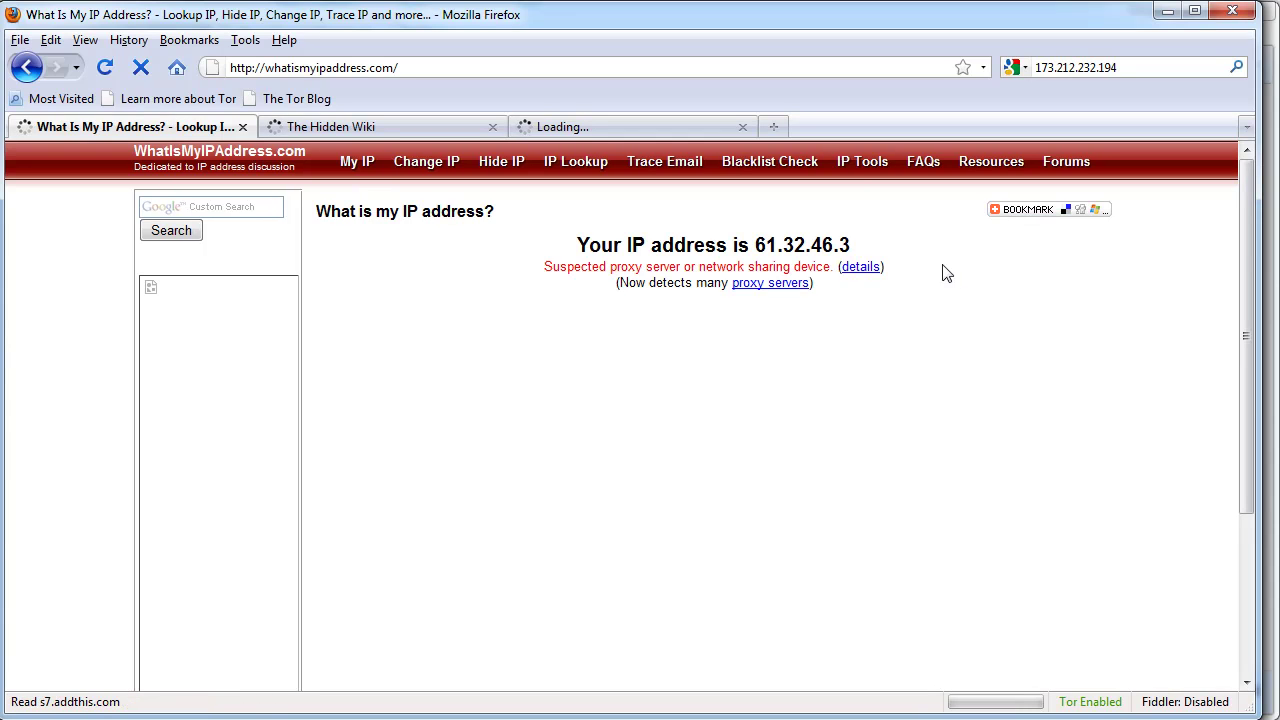
click(1120, 68)
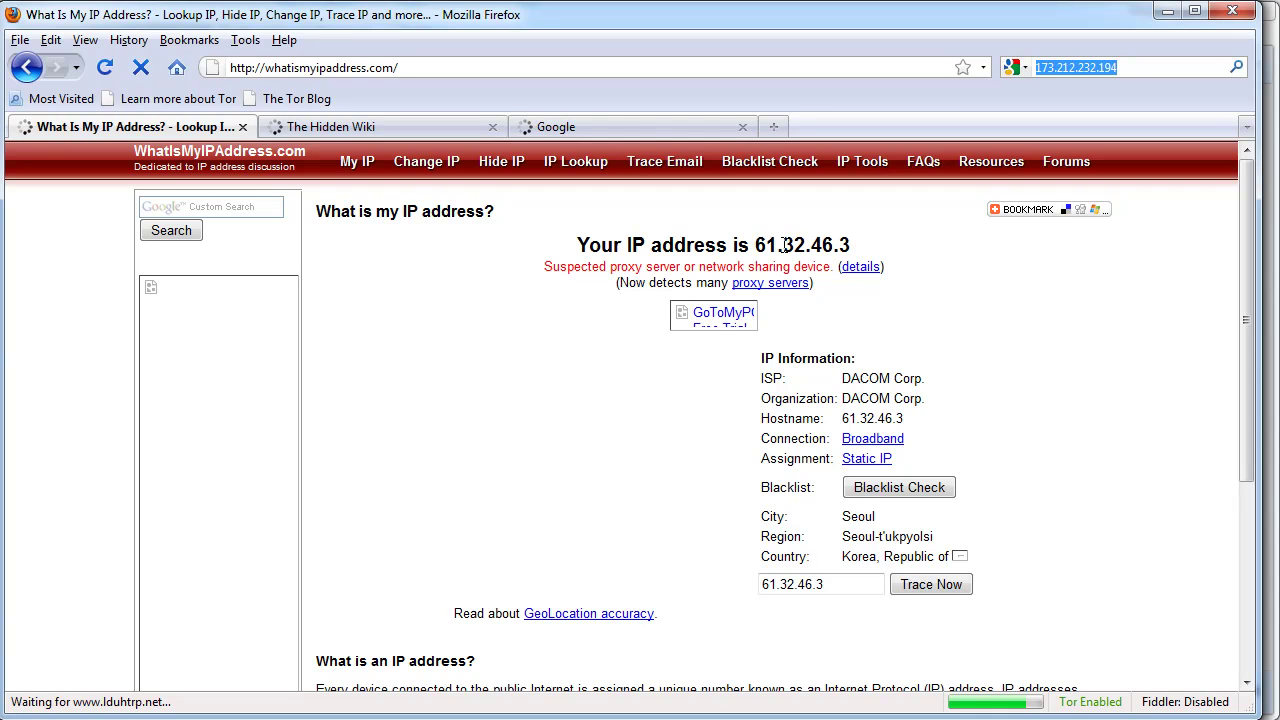
drag(755, 245, 850, 245)
click(875, 256)
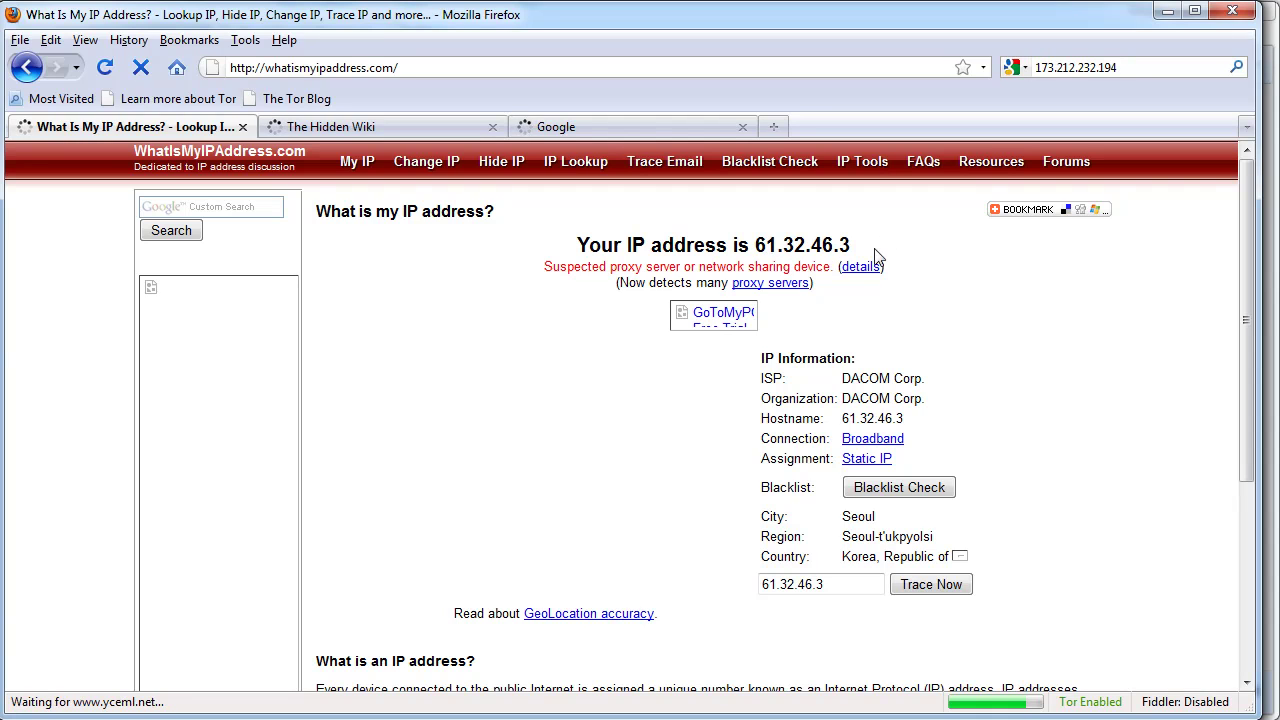
Step: Look over the Hidden Wiki's Main Page and return to the What Is My IP Address? page
click(409, 128)
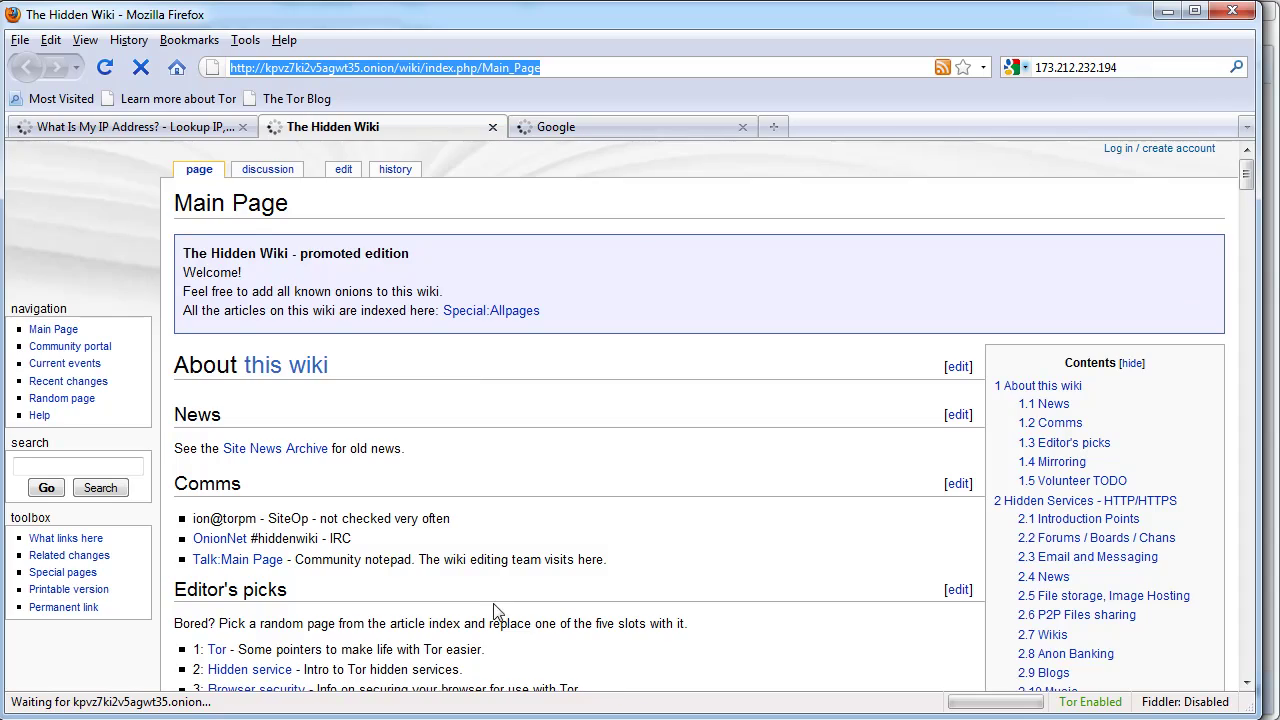
scroll(491, 600, down, 10)
scroll(481, 468, up, 6)
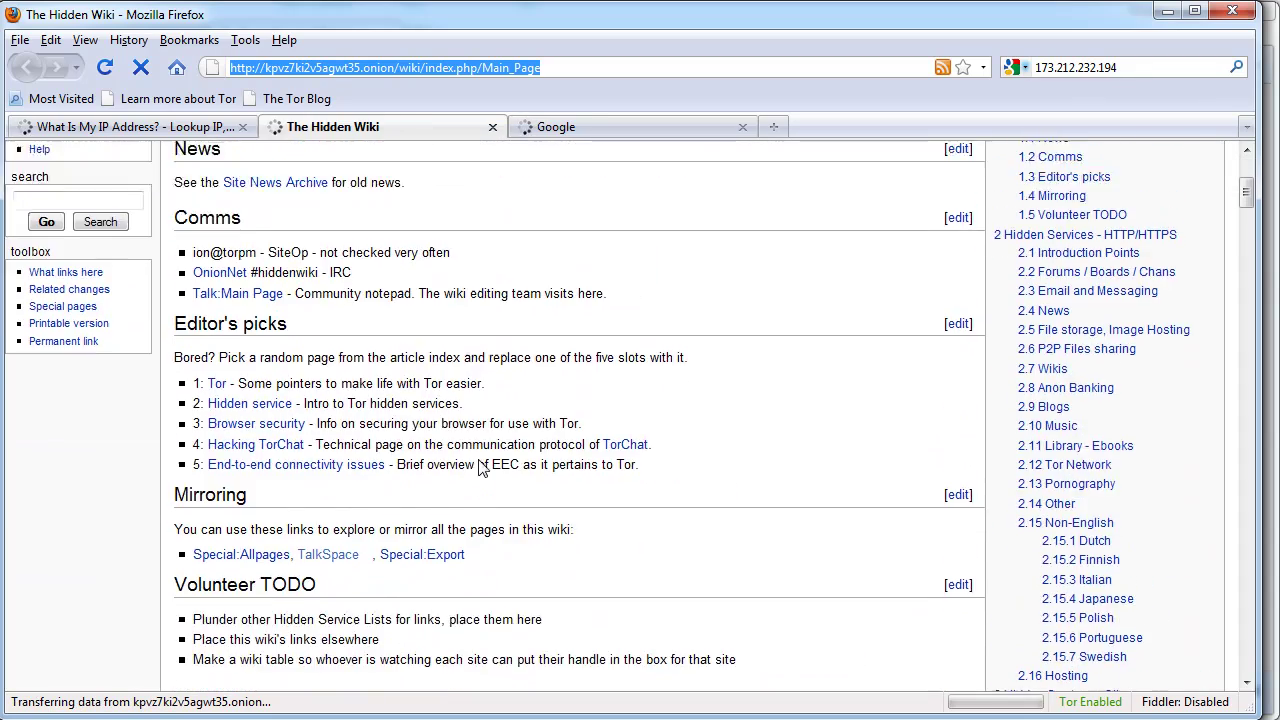
scroll(481, 468, up, 4)
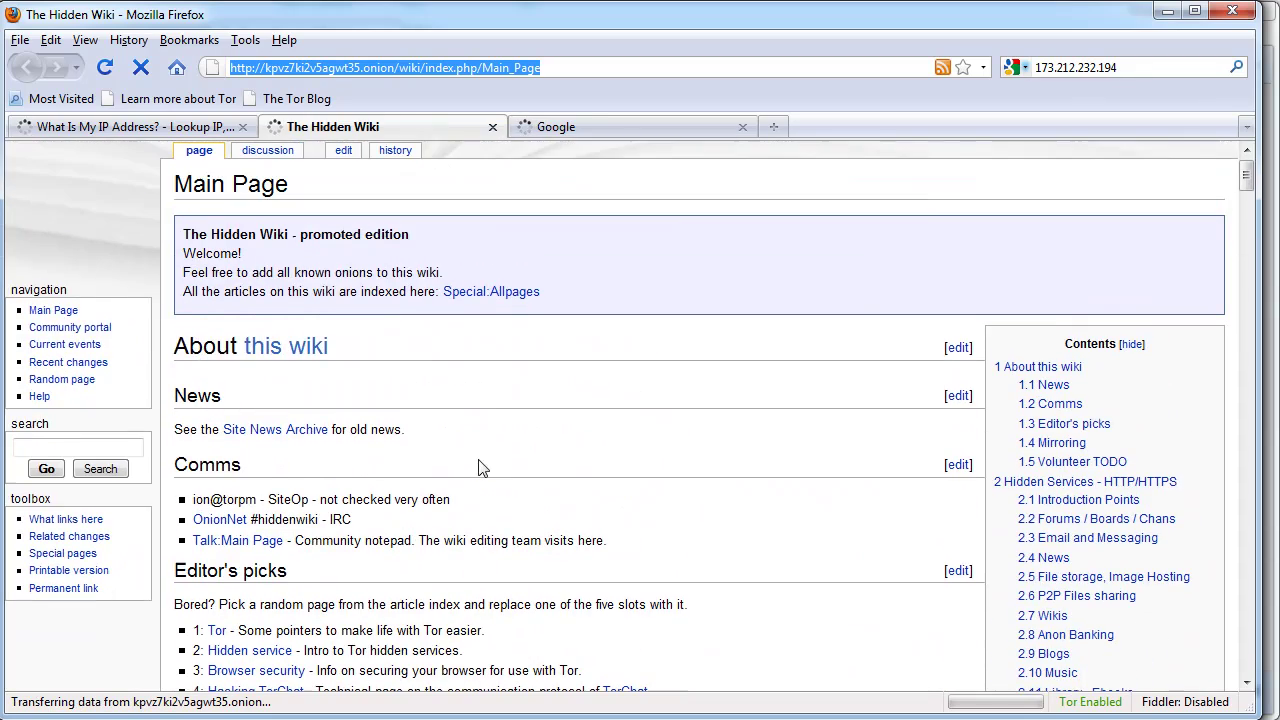
click(170, 128)
drag(325, 67, 352, 67)
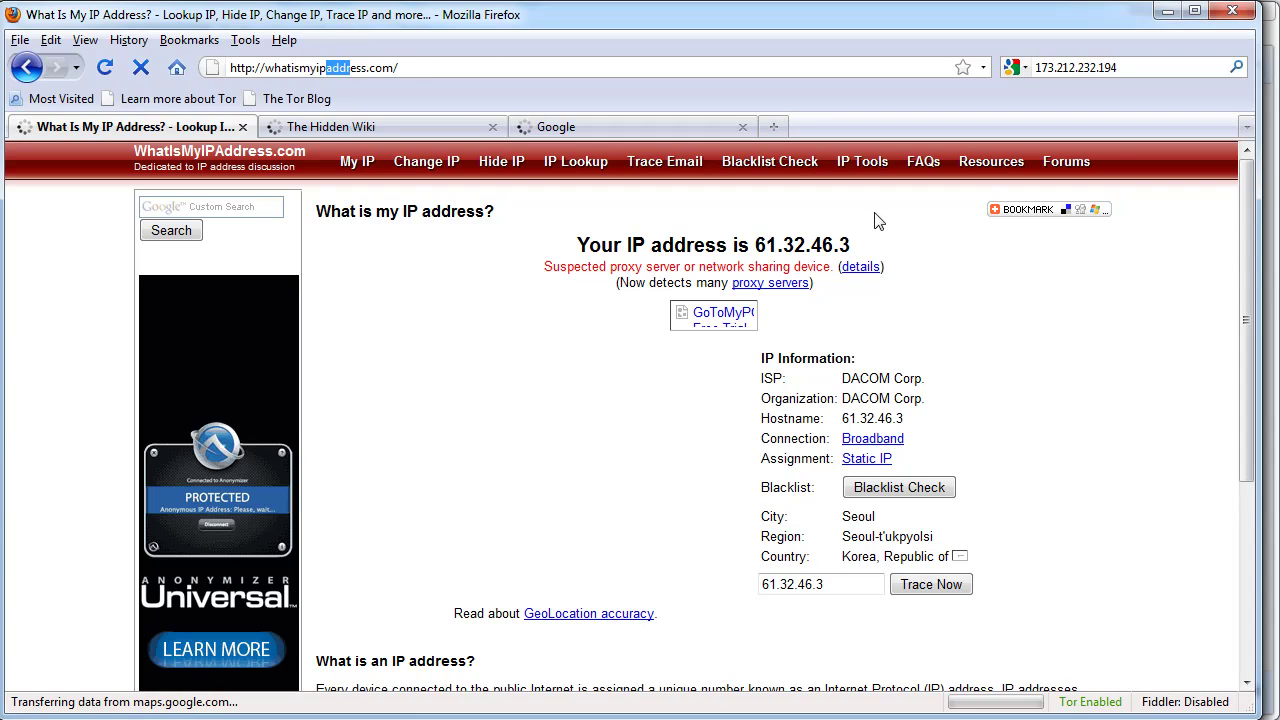